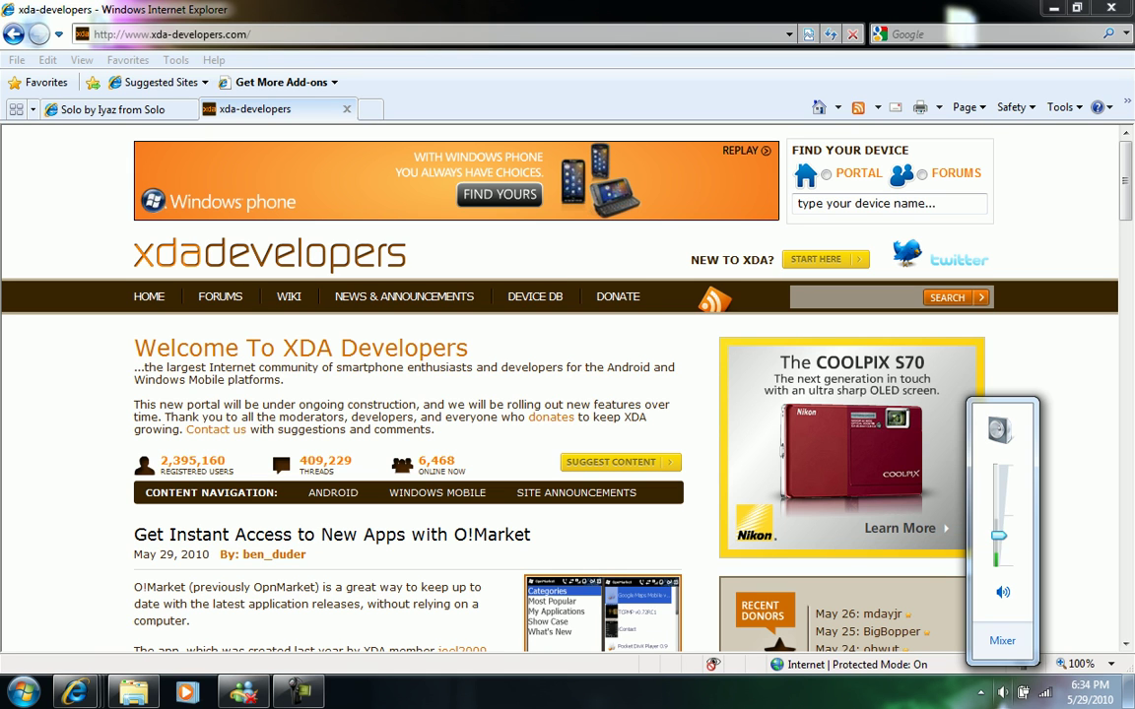
Lower the system volume and check the open Slacker radio page before returning to the xda-developers page.
drag(998, 534, 999, 552)
key(Escape)
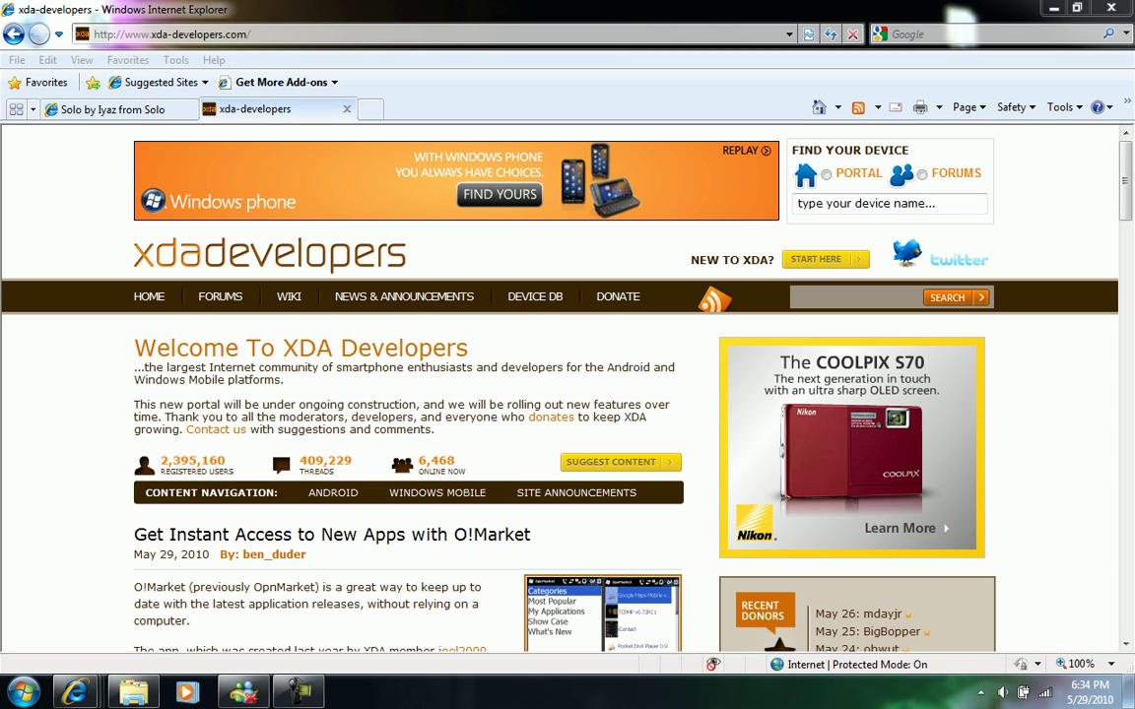
click(109, 109)
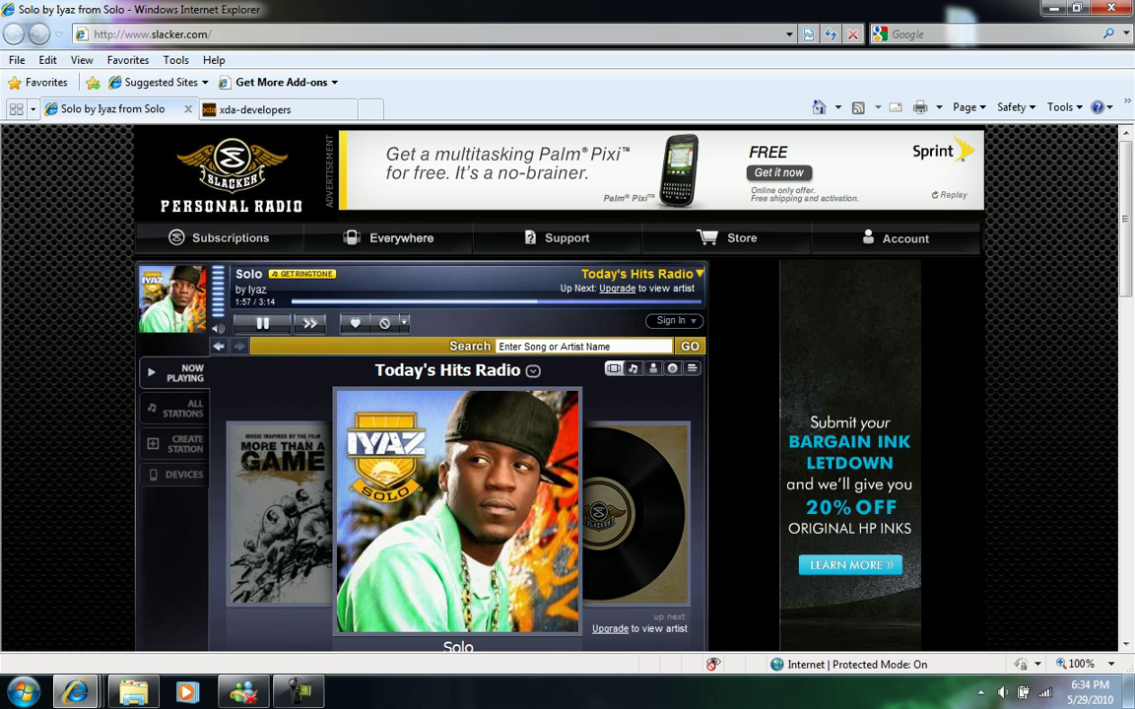
click(255, 109)
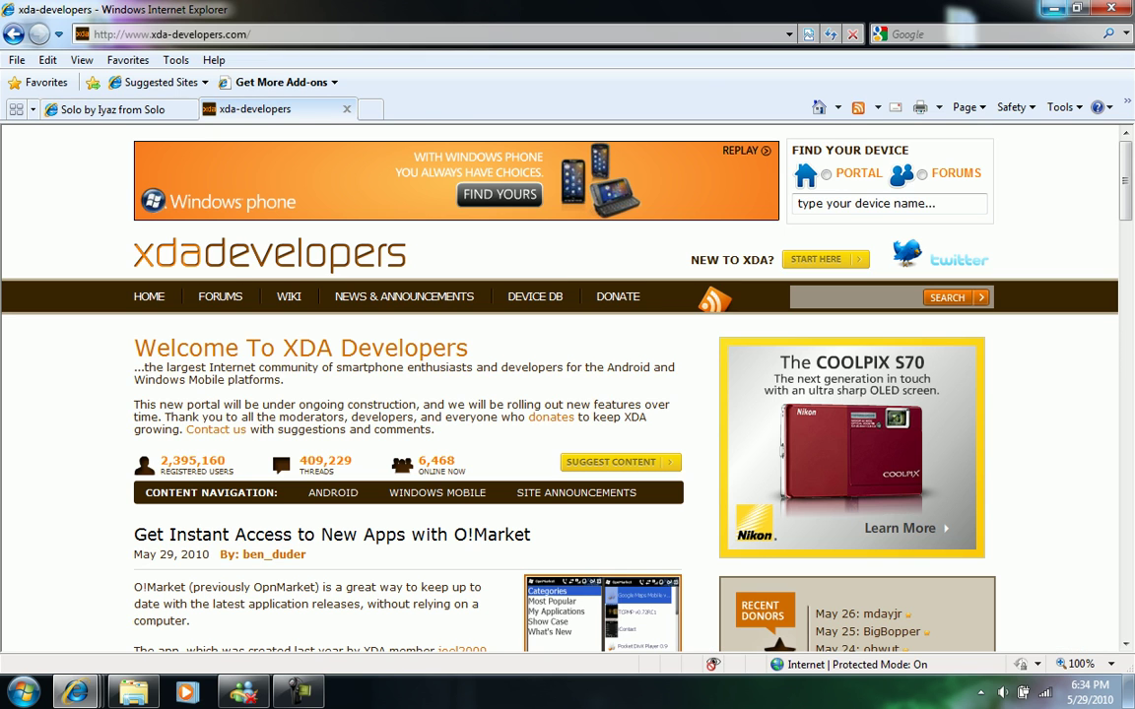
Minimize the browser and run Erviuskitchen from the Clean Kitchen folder as administrator.
click(1053, 8)
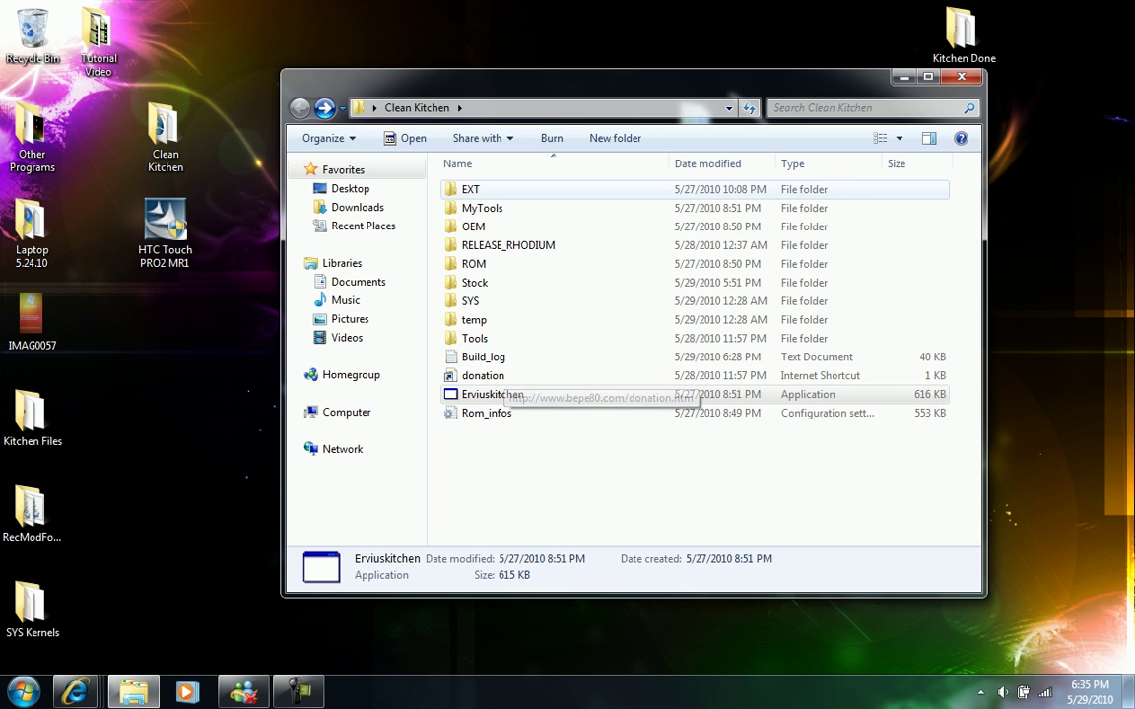
right_click(519, 395)
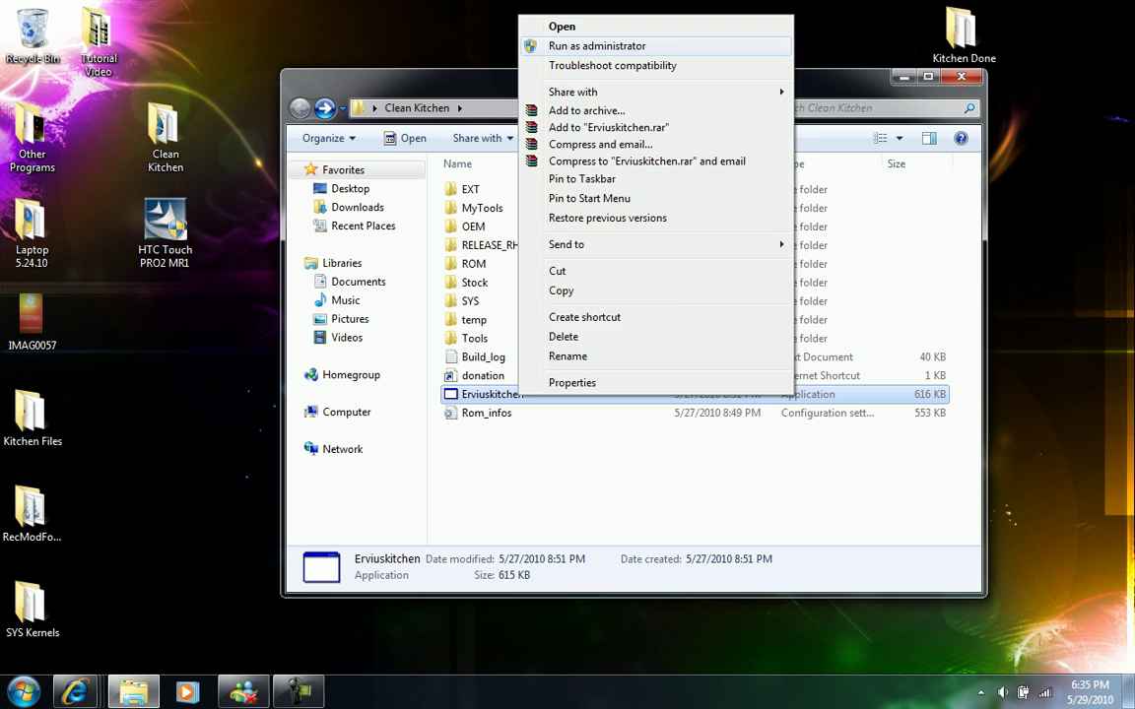
click(596, 45)
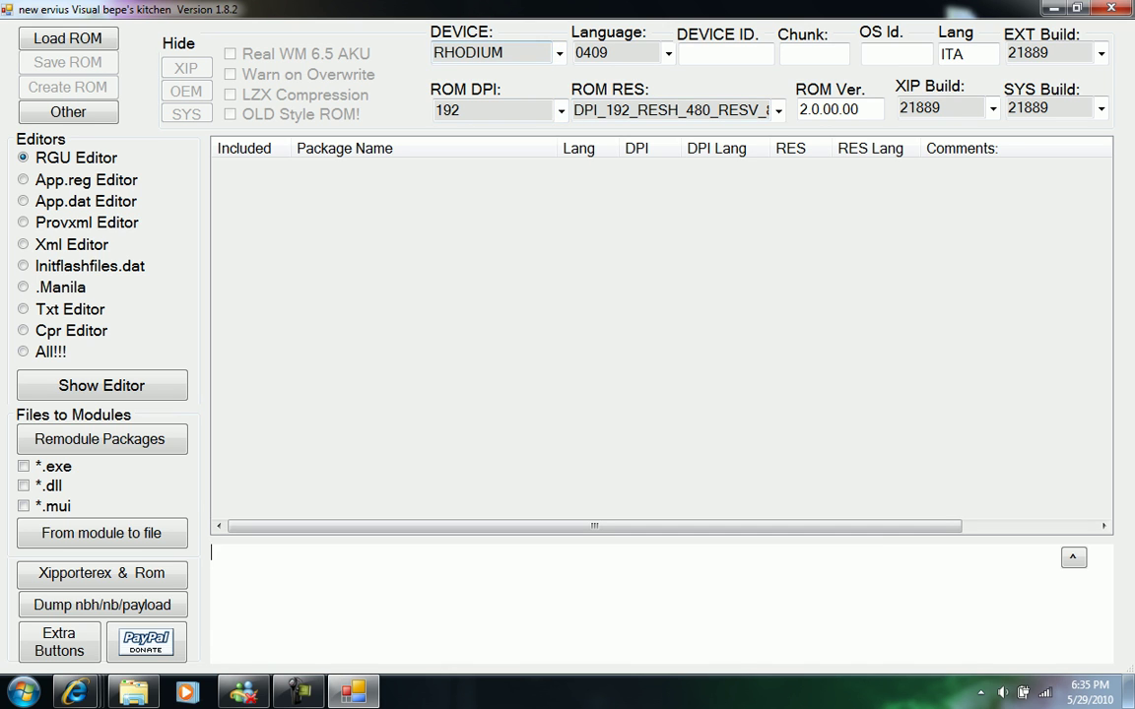
Select RHODIUM as the device and accept the default OS value to load its packages.
click(558, 53)
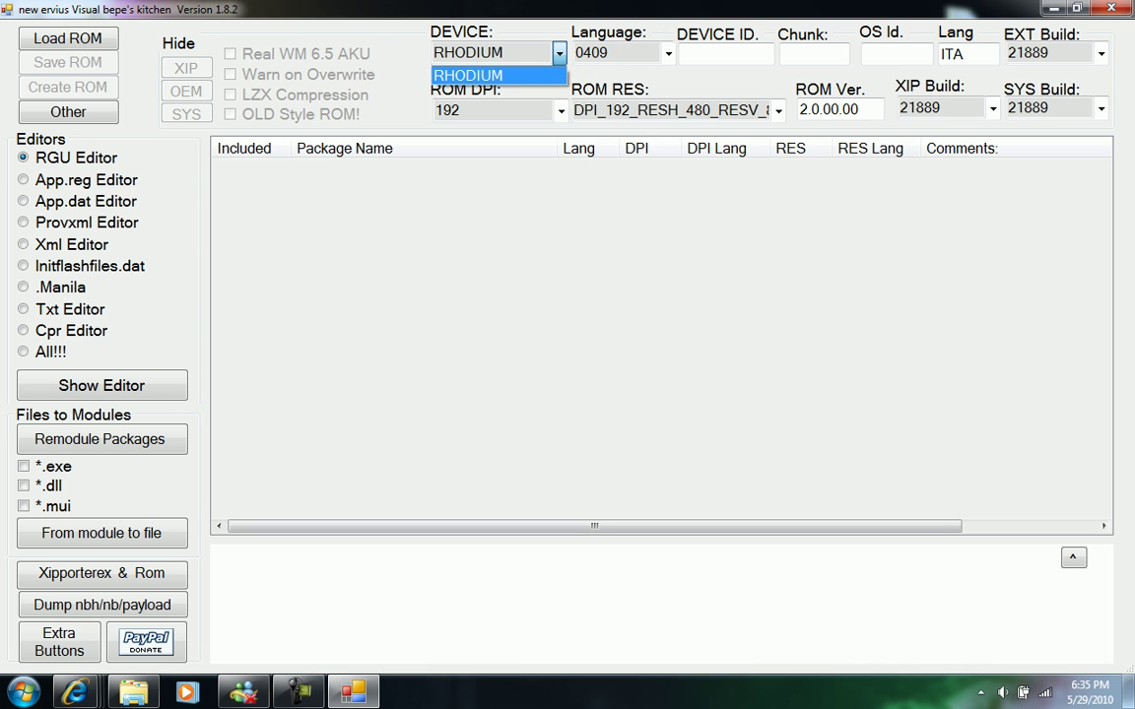
click(499, 74)
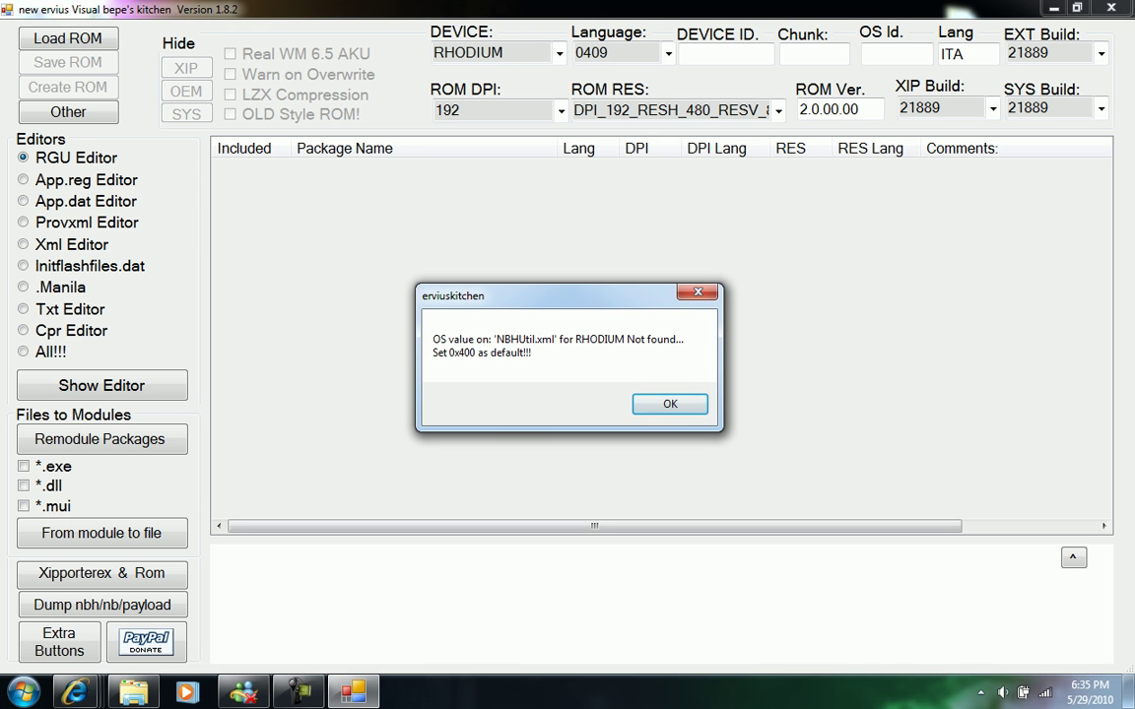
key(Return)
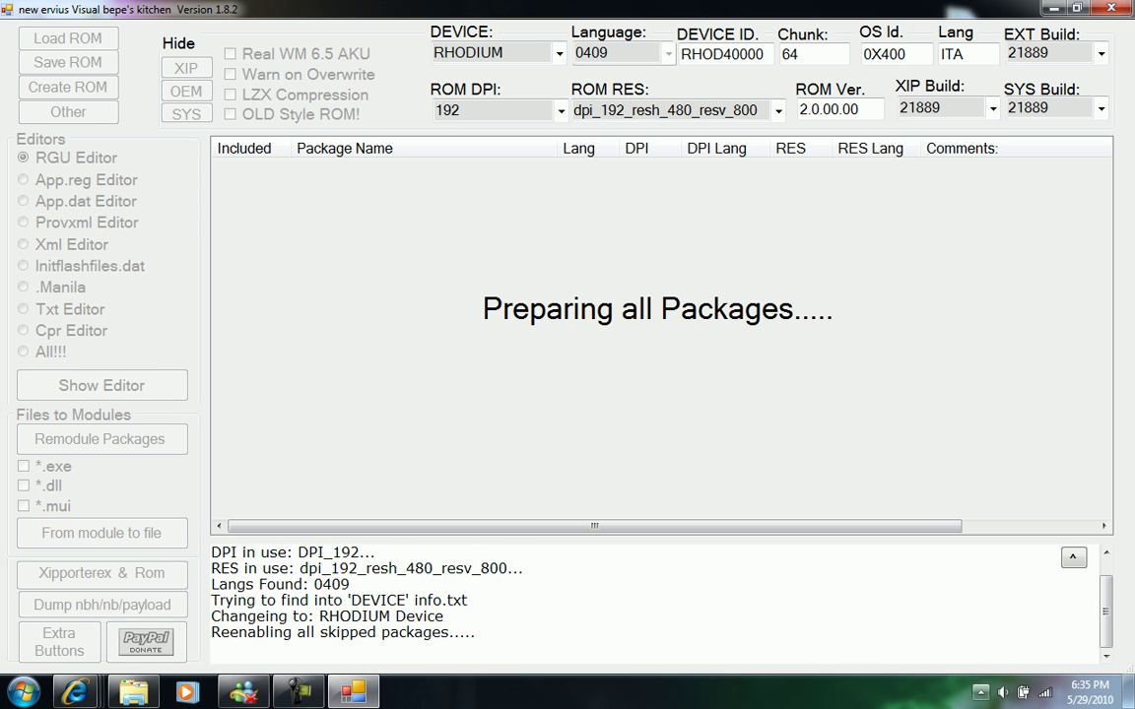
Raise the system volume slightly.
click(1003, 693)
drag(997, 558, 997, 549)
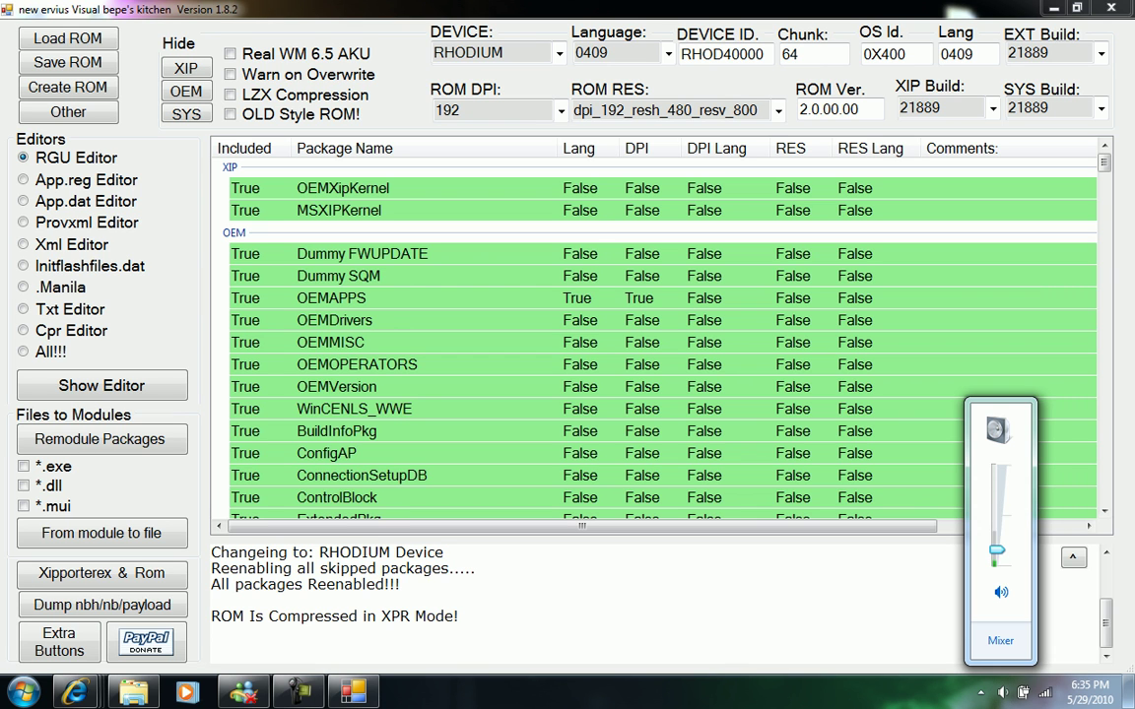
key(Escape)
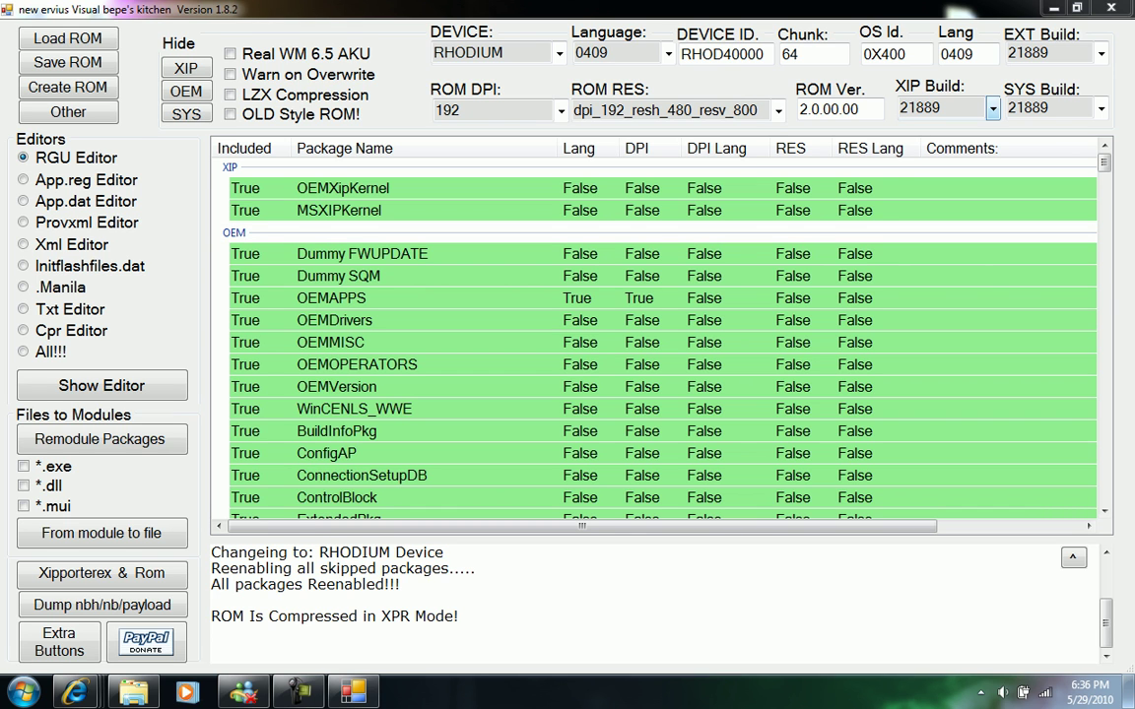
Set the SYS and XIP builds to 21901 and the ROM version to Lion75y.
click(992, 109)
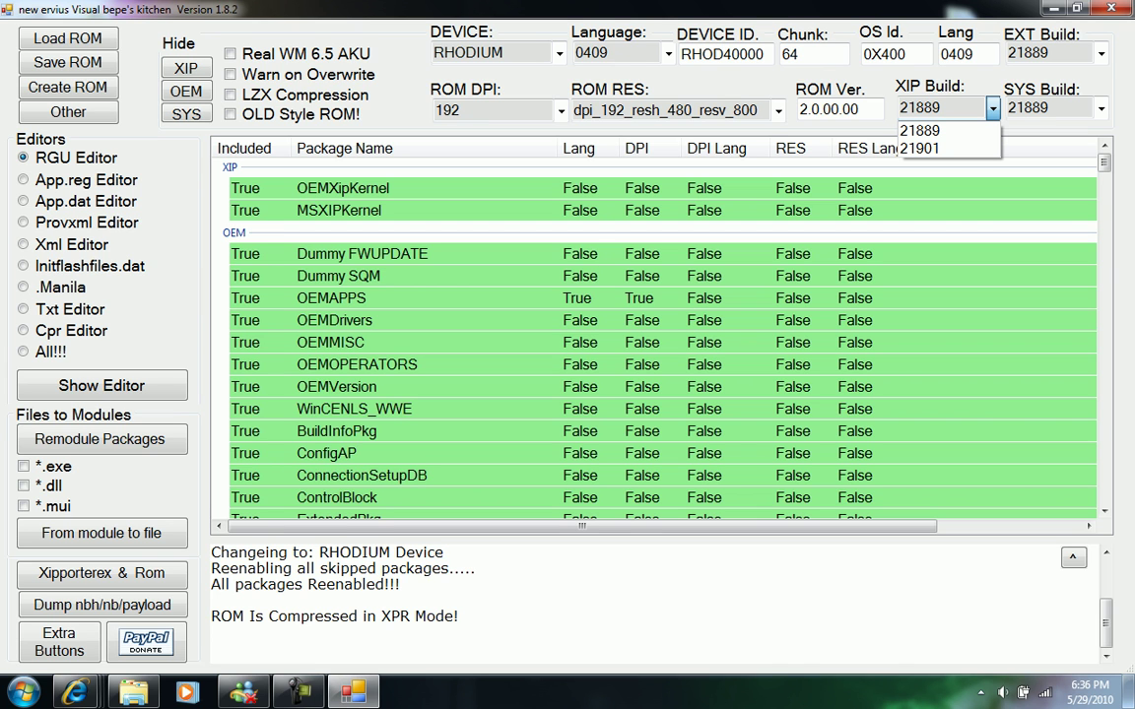
click(991, 108)
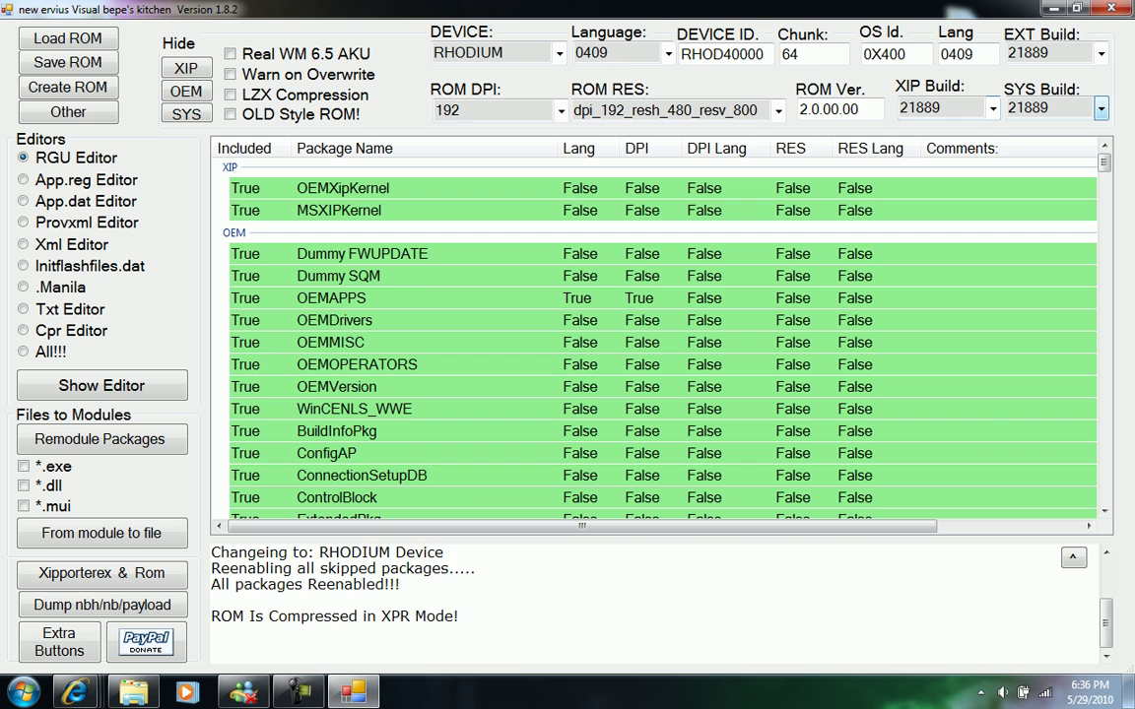
click(1100, 108)
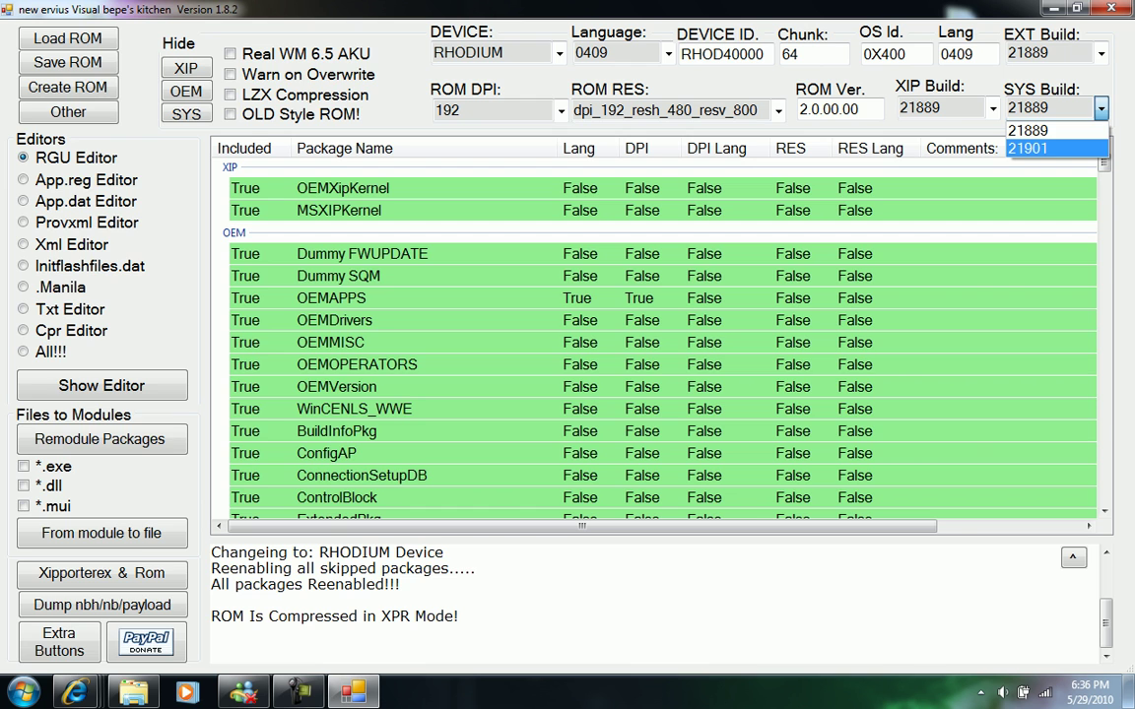
key(Return)
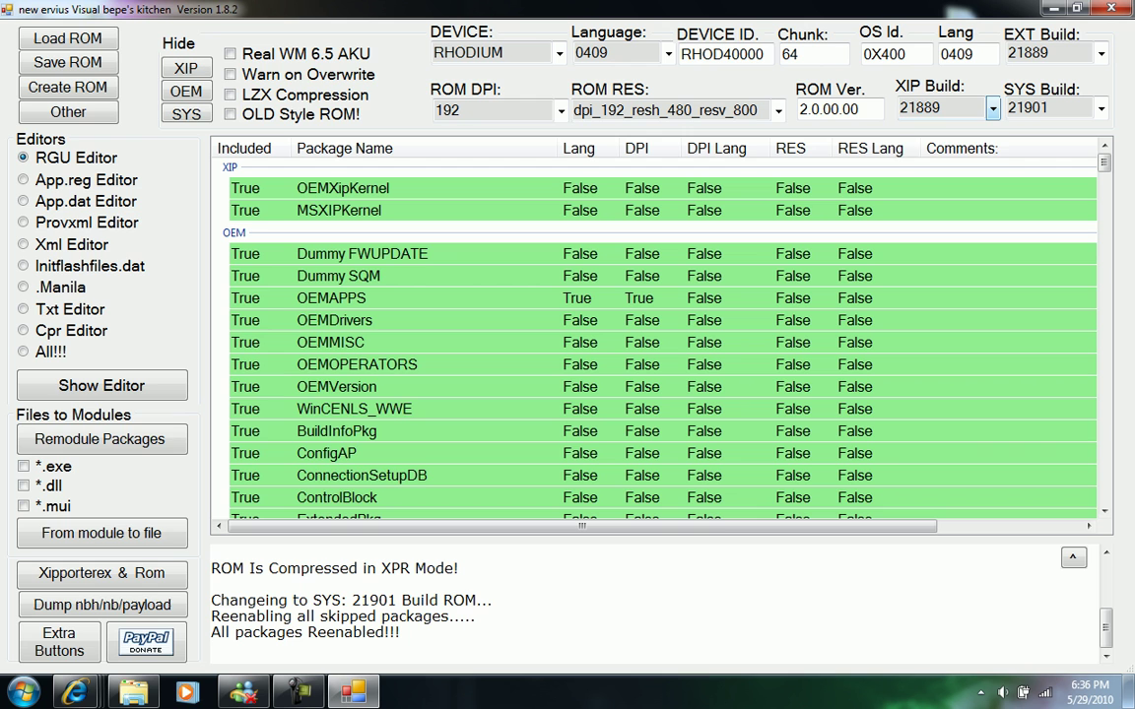
click(946, 109)
click(916, 141)
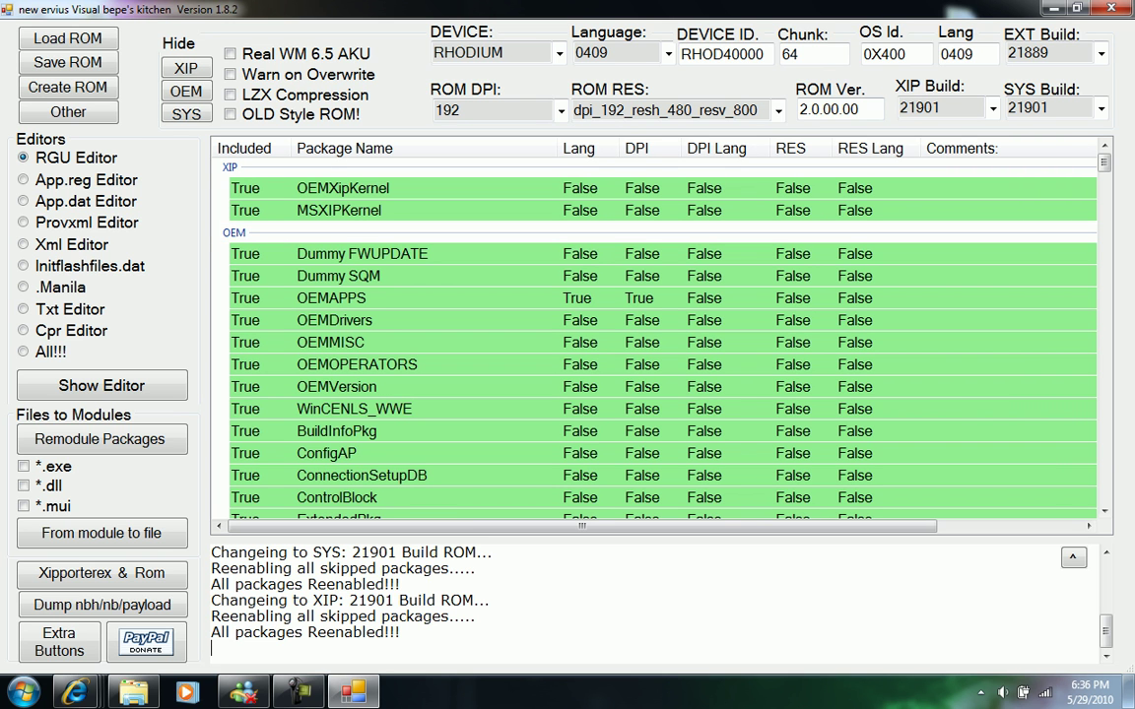
drag(860, 110, 800, 109)
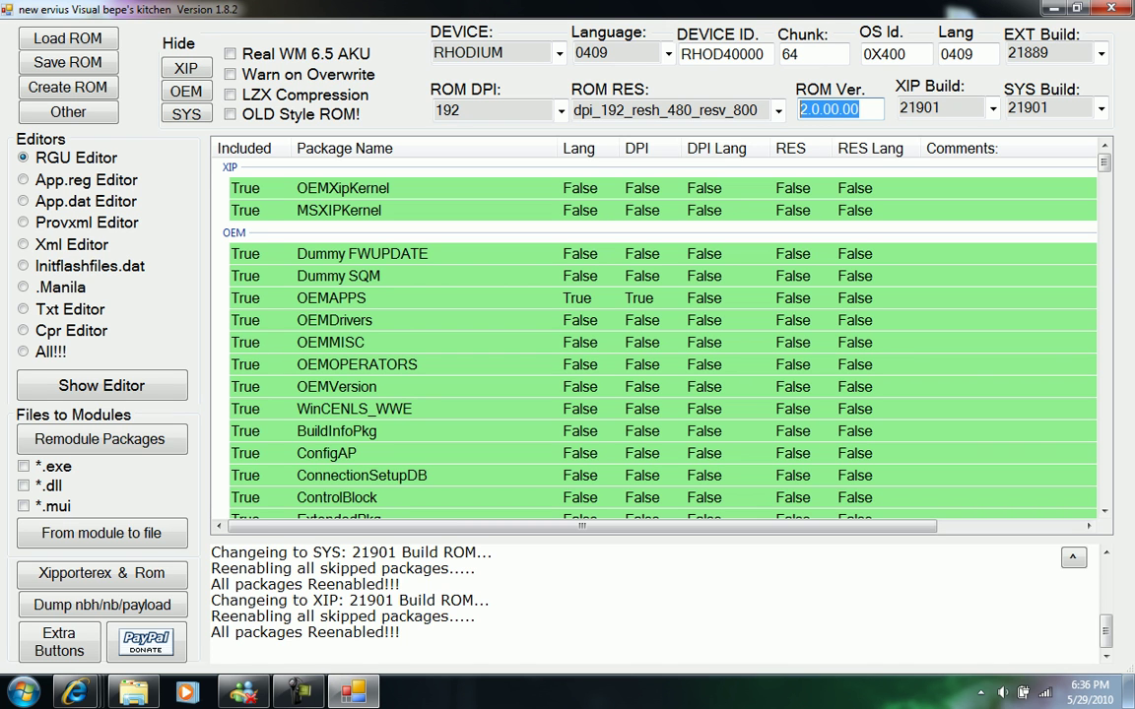
text(Lion75y)
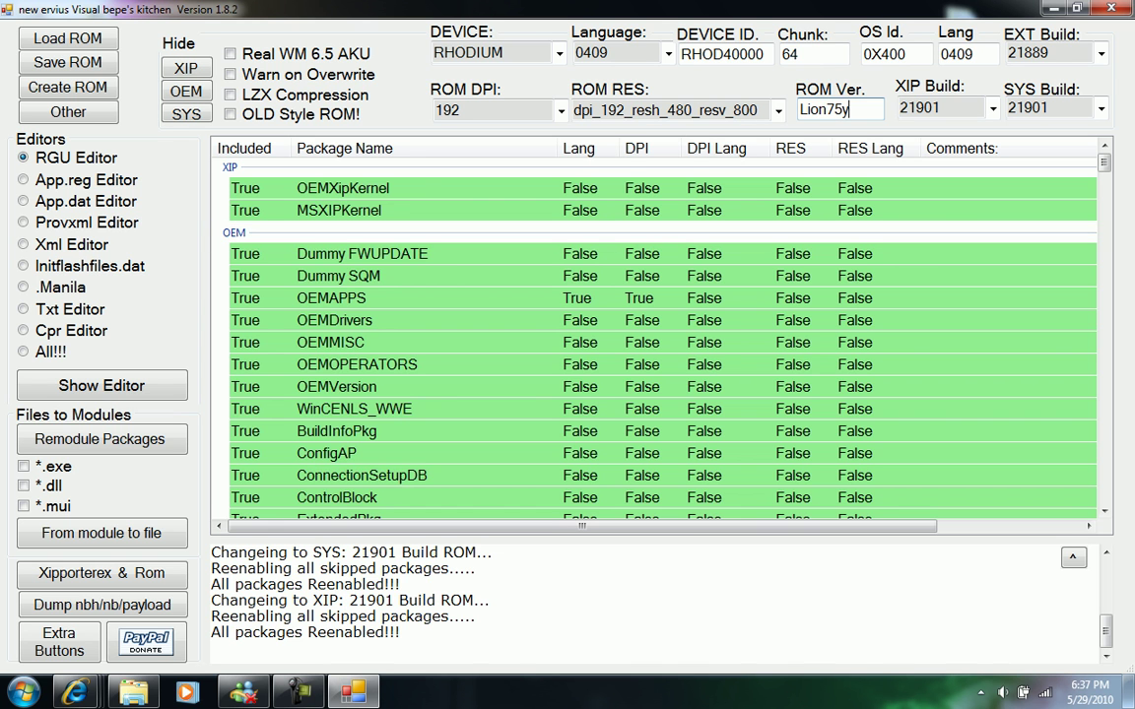
Review the package list from the XIP and OEM groups down to the first RHODIUM external packages.
scroll(655, 335, down, 4)
scroll(655, 334, down, 10)
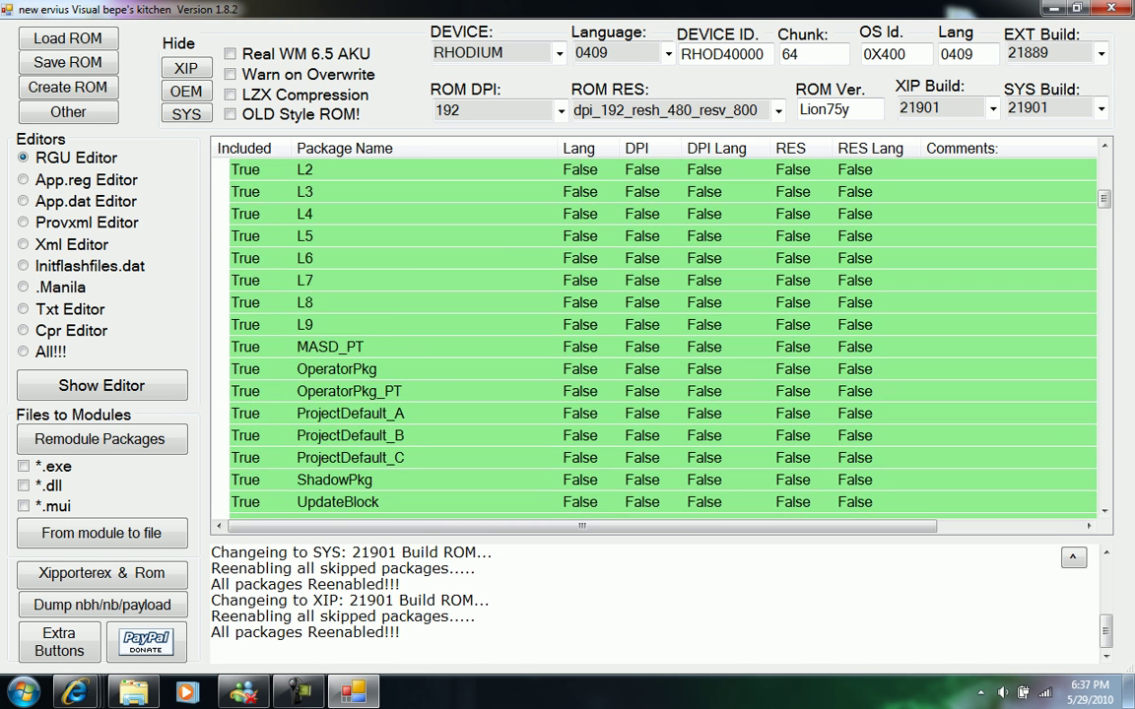
scroll(655, 335, up, 10)
scroll(655, 335, up, 4)
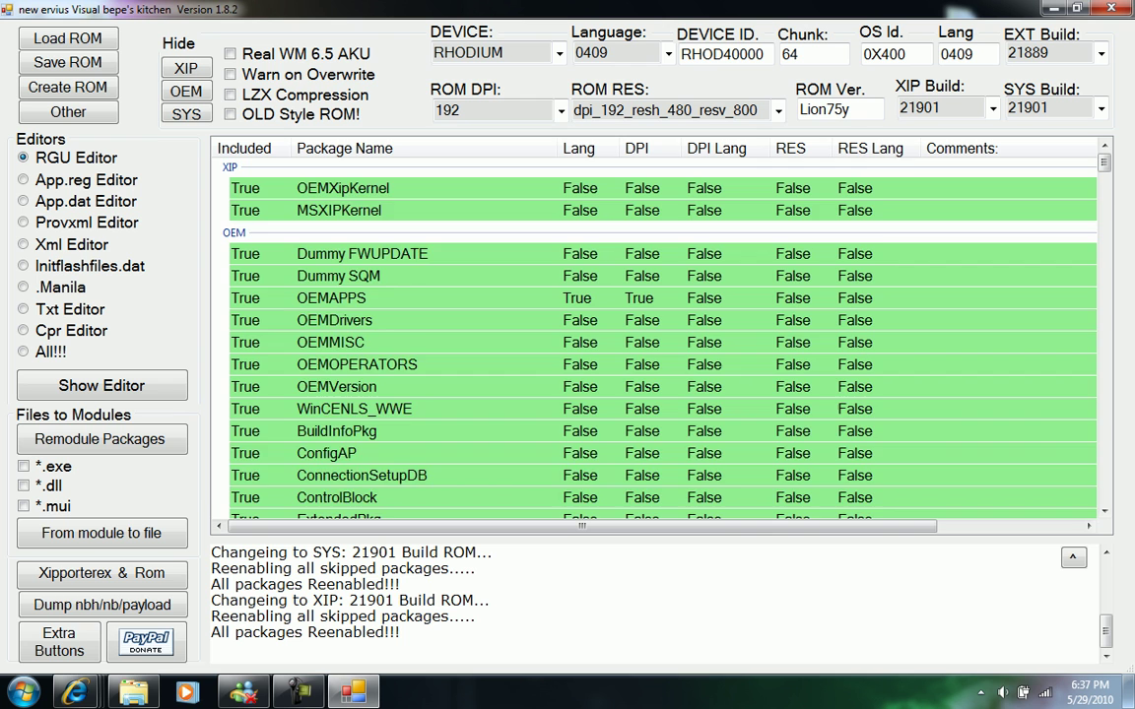
scroll(655, 335, down, 7)
scroll(655, 335, down, 10)
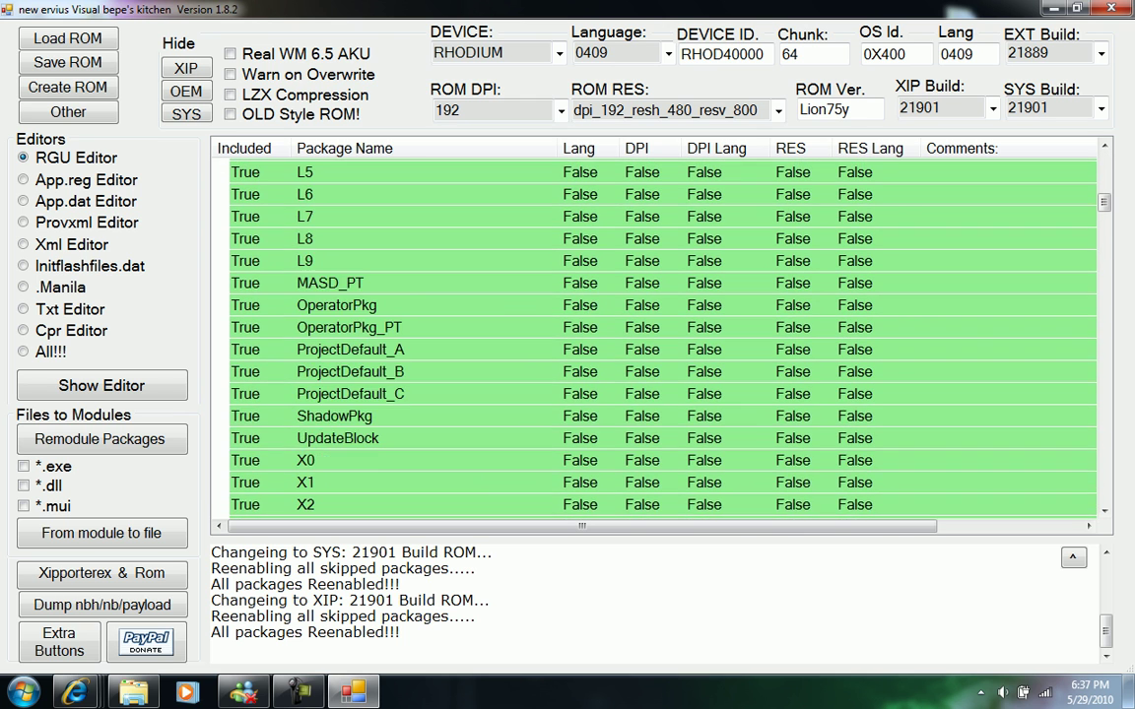
scroll(655, 334, down, 20)
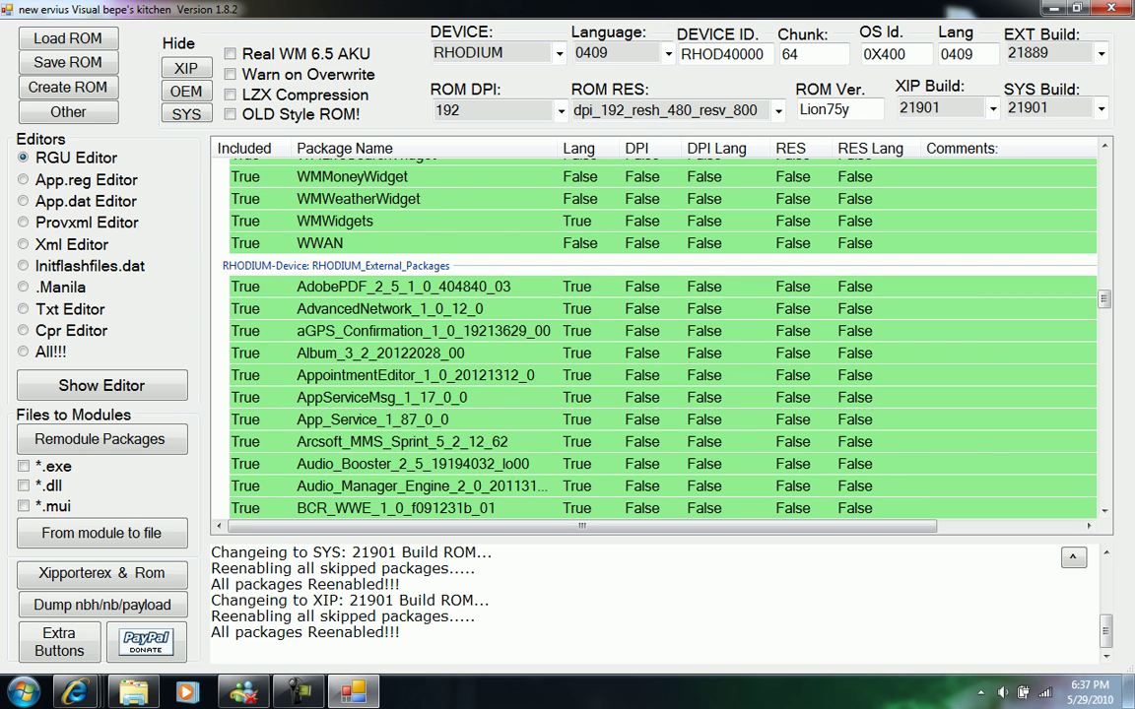
scroll(655, 335, down, 1)
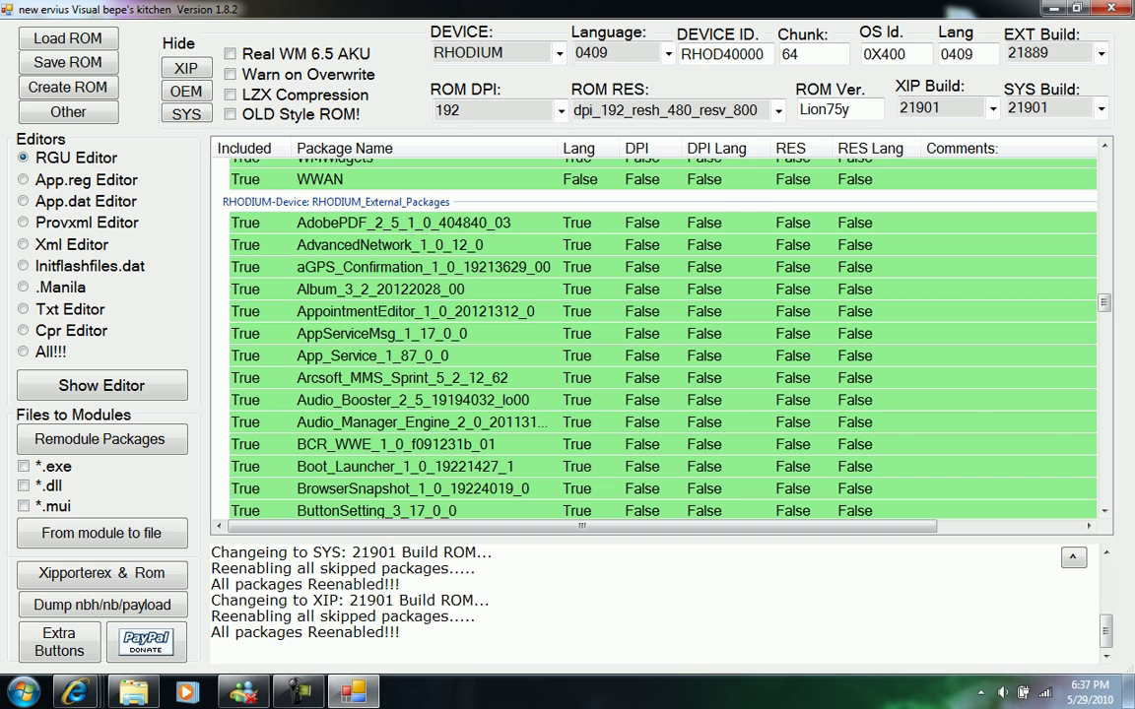
scroll(655, 335, down, 1)
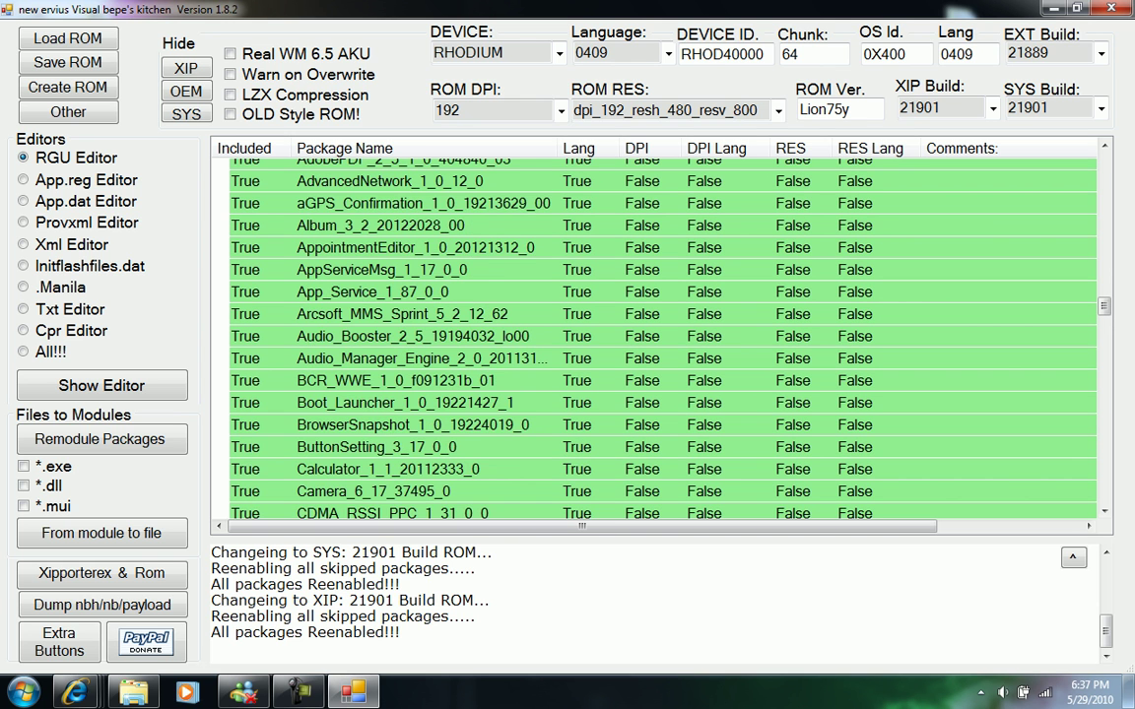
scroll(653, 335, down, 2)
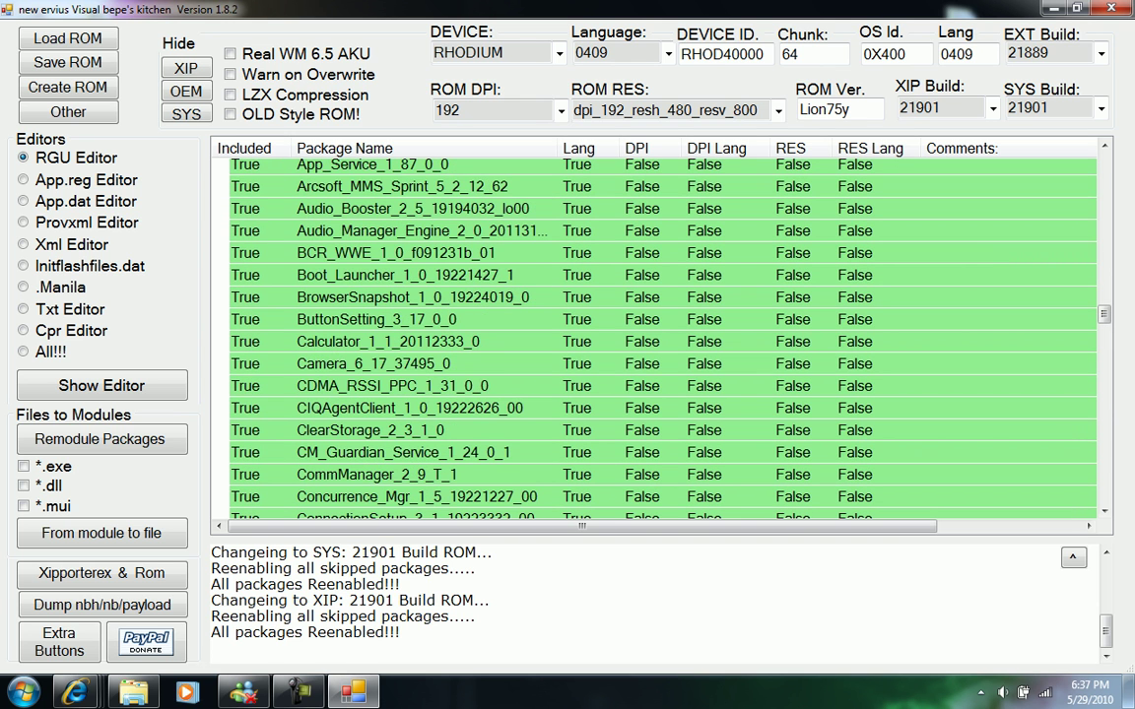
Exclude the Camera_6_17_37495_0 package from the ROM and include it again.
double_click(372, 364)
click(392, 385)
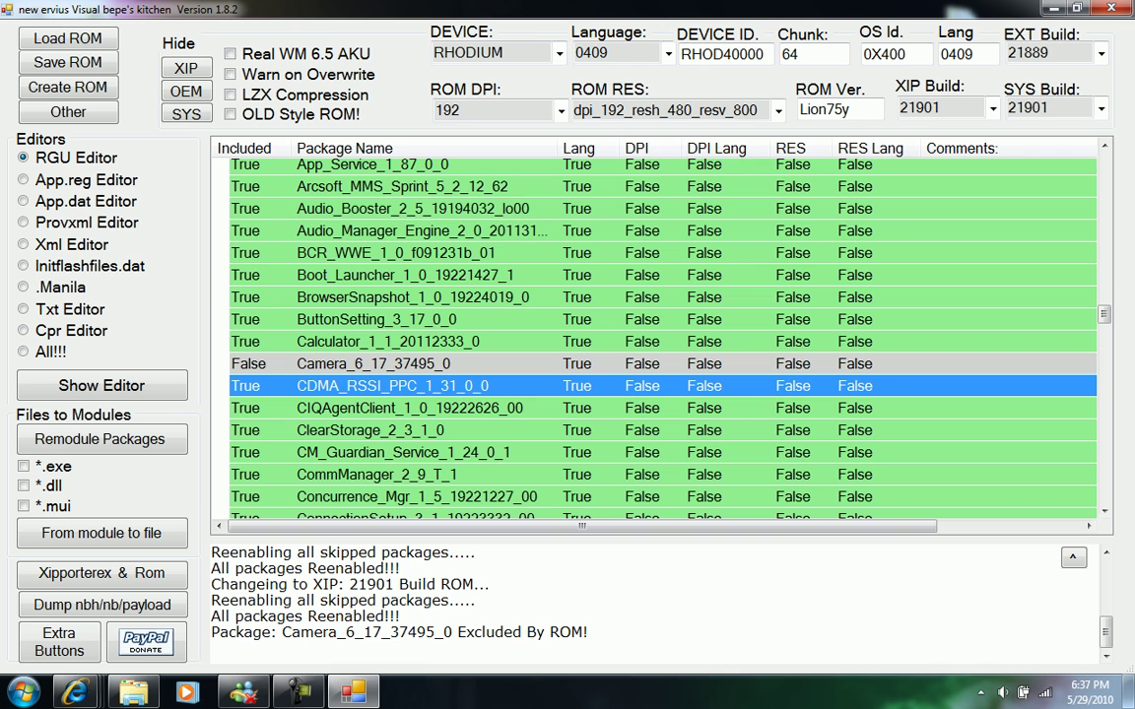
double_click(372, 364)
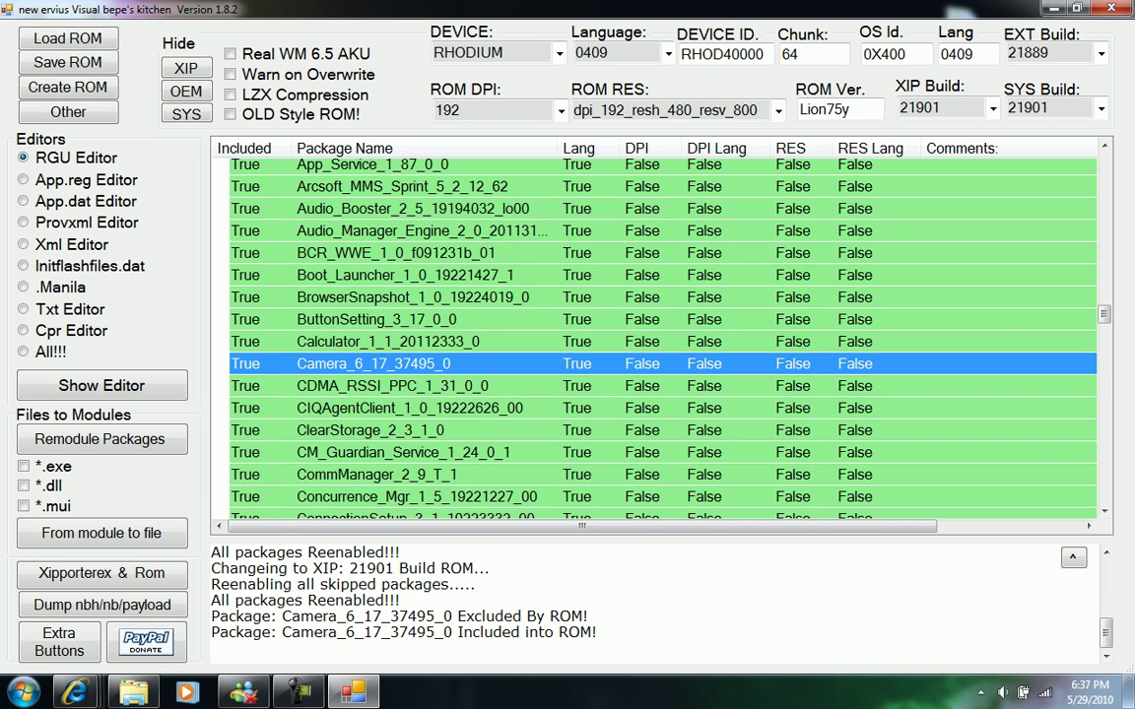
click(392, 385)
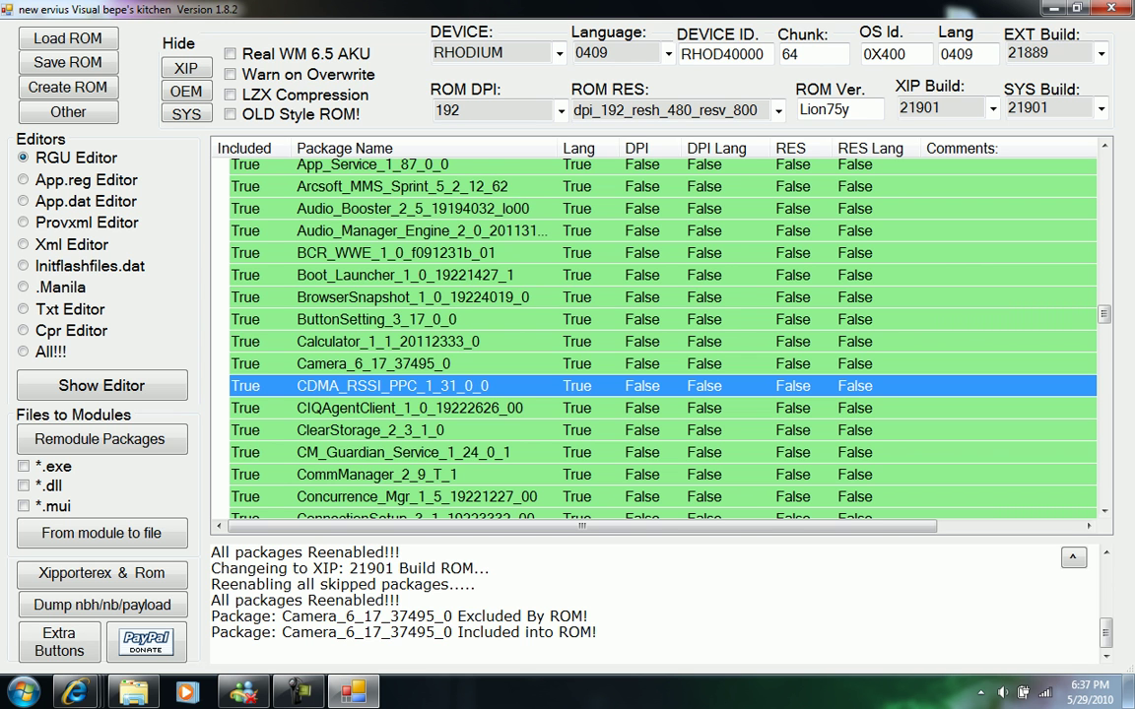
Look through the remaining RHODIUM external packages to the end of the list and return to its start.
scroll(655, 335, down, 10)
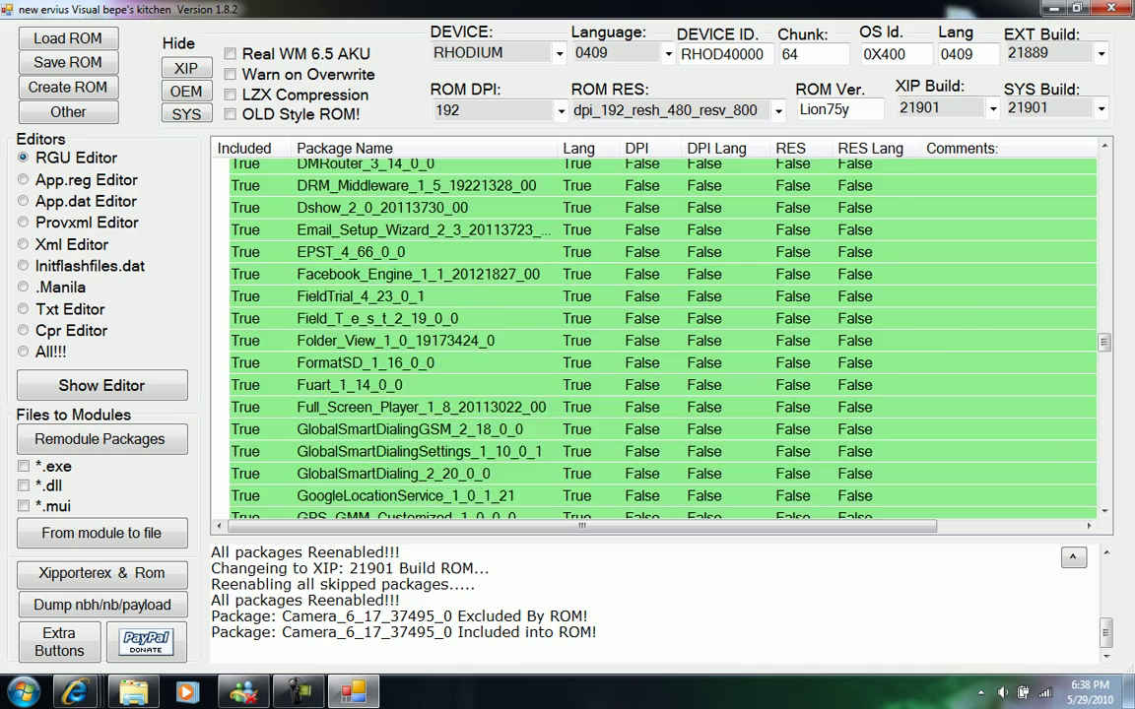
scroll(655, 335, down, 15)
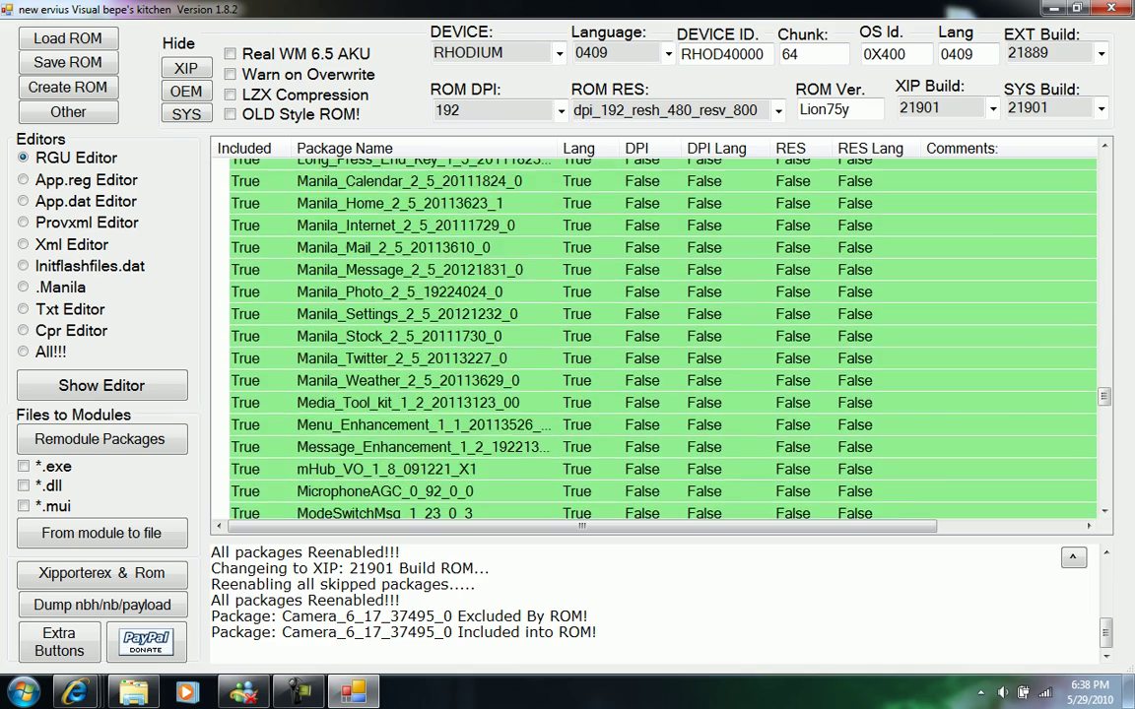
scroll(654, 334, down, 18)
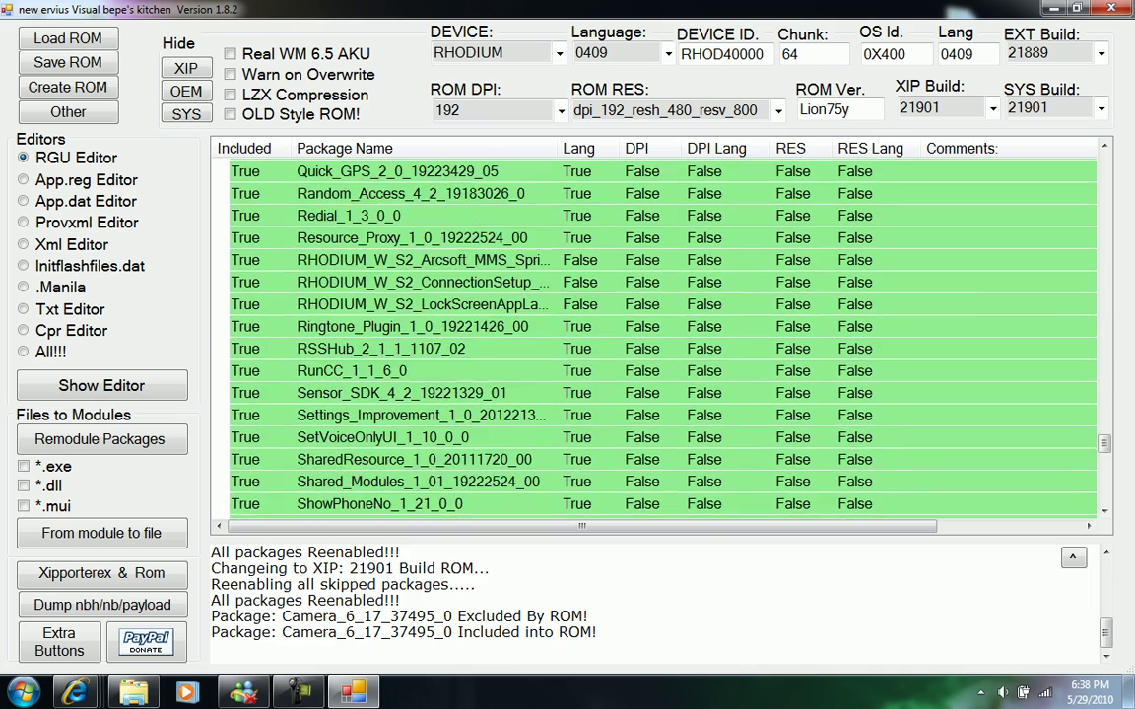
scroll(655, 334, down, 12)
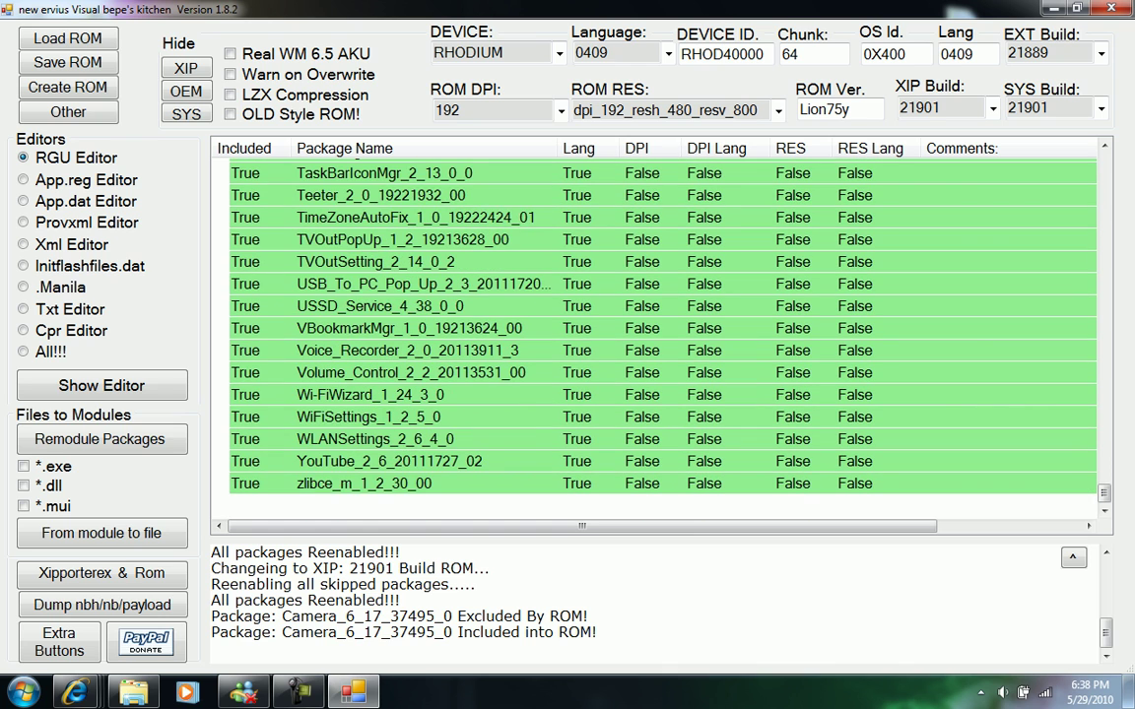
scroll(655, 335, up, 20)
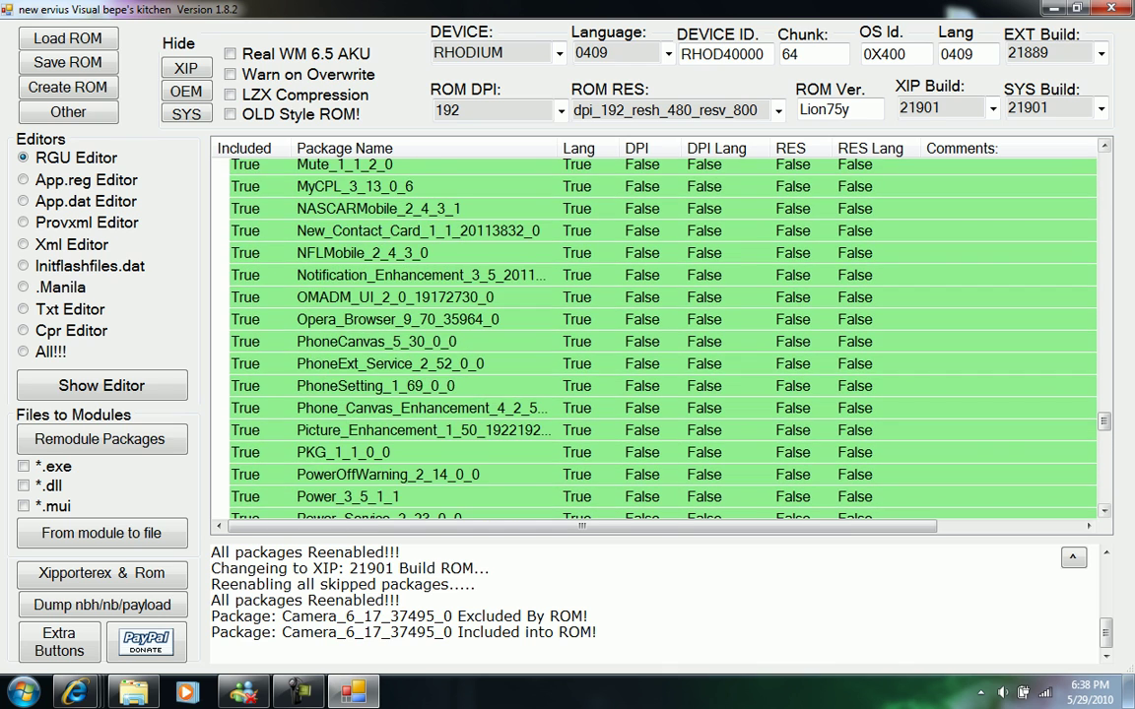
scroll(655, 335, up, 20)
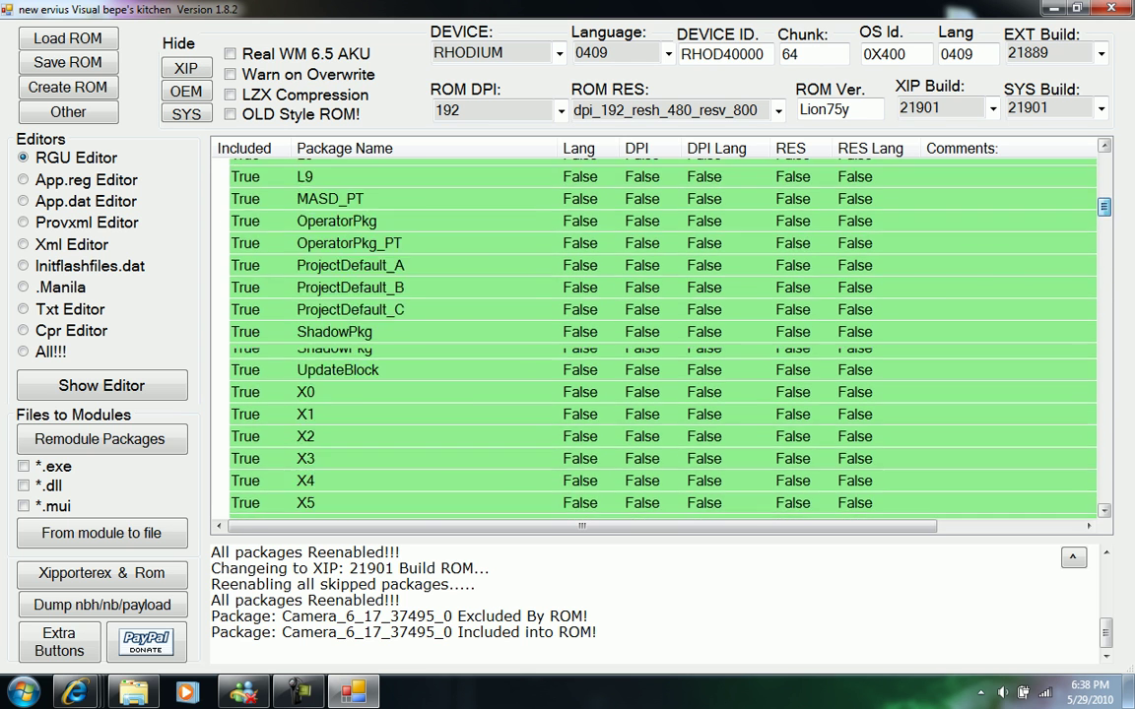
scroll(655, 335, up, 8)
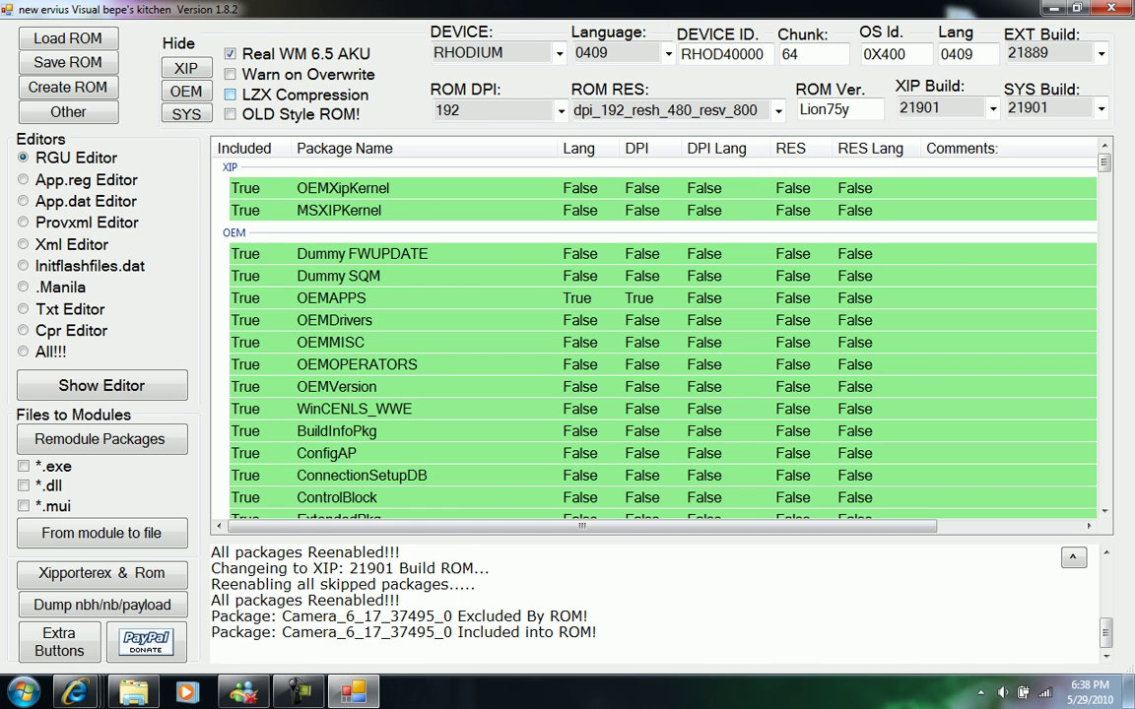
Enable LZX compression for the ROM and dismiss the Windows color scheme prompt without choosing an option.
click(231, 95)
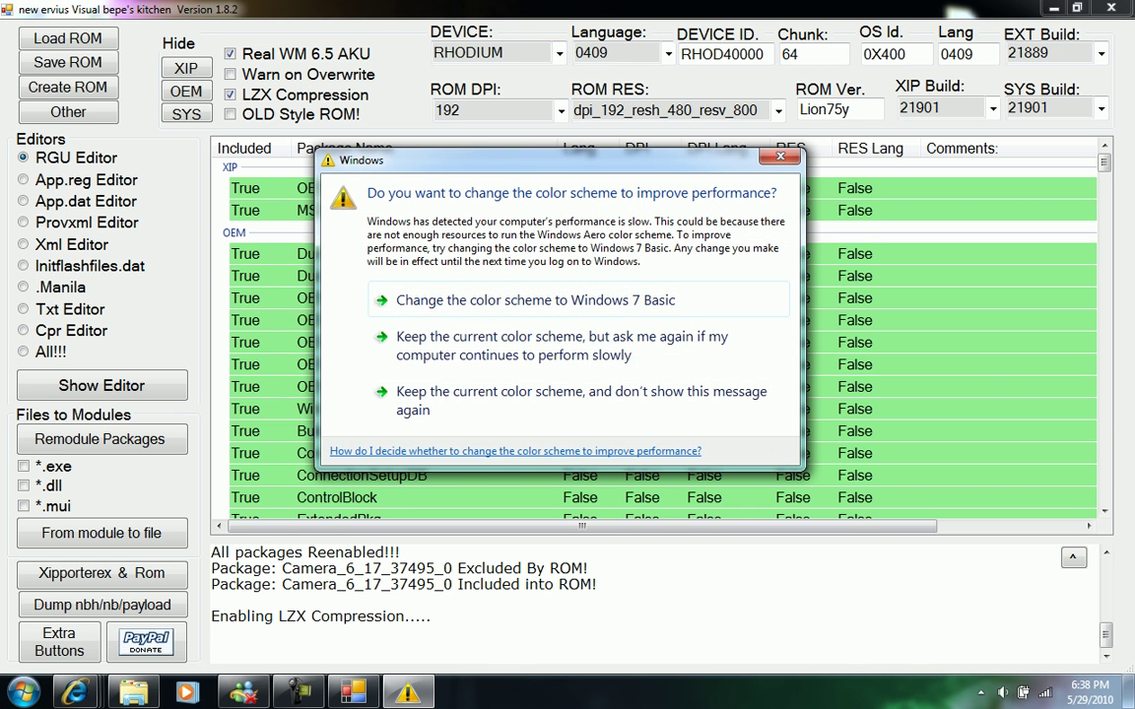
key(Escape)
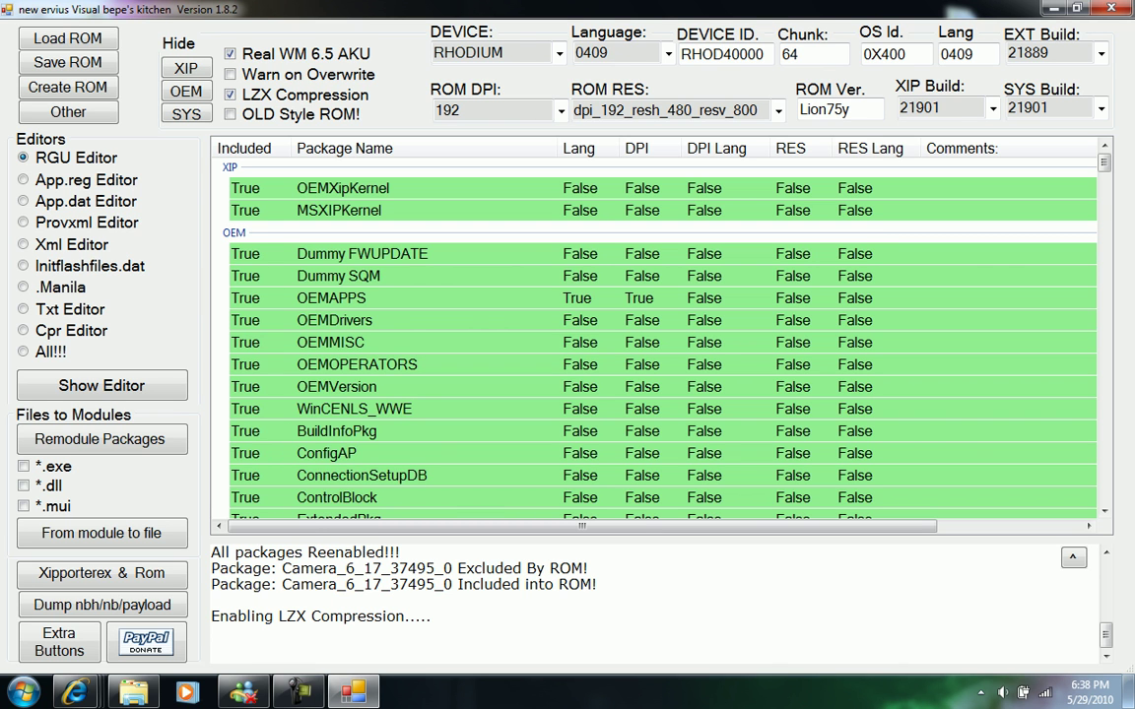
click(338, 276)
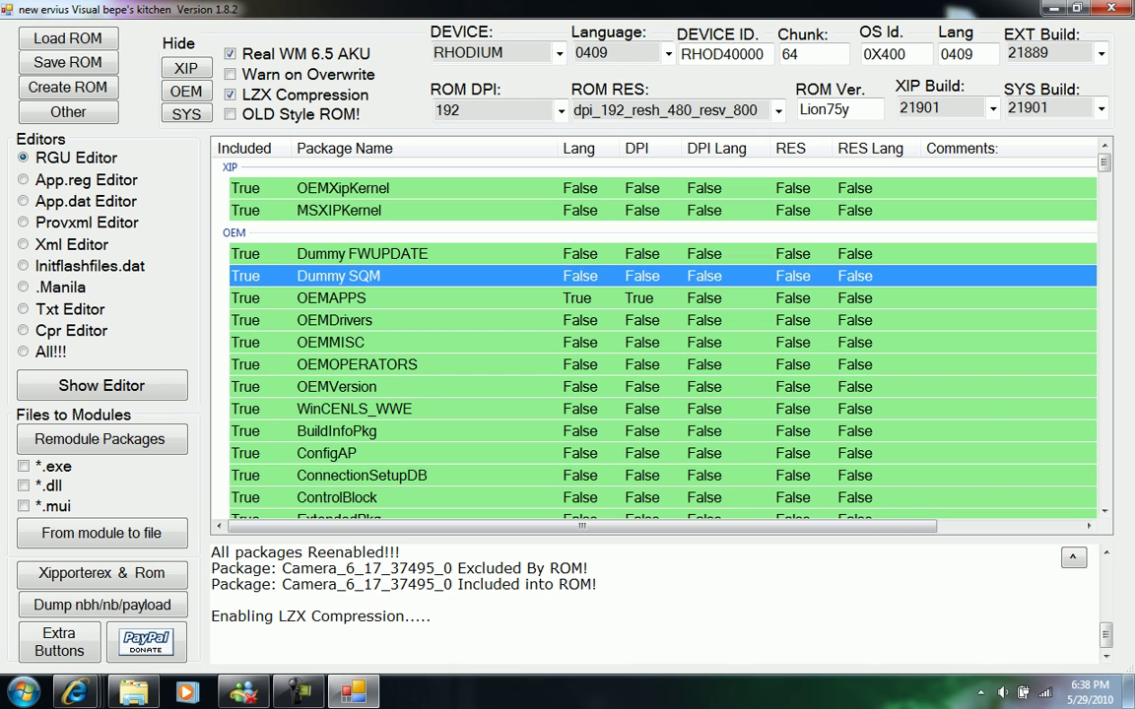
scroll(655, 335, down, 2)
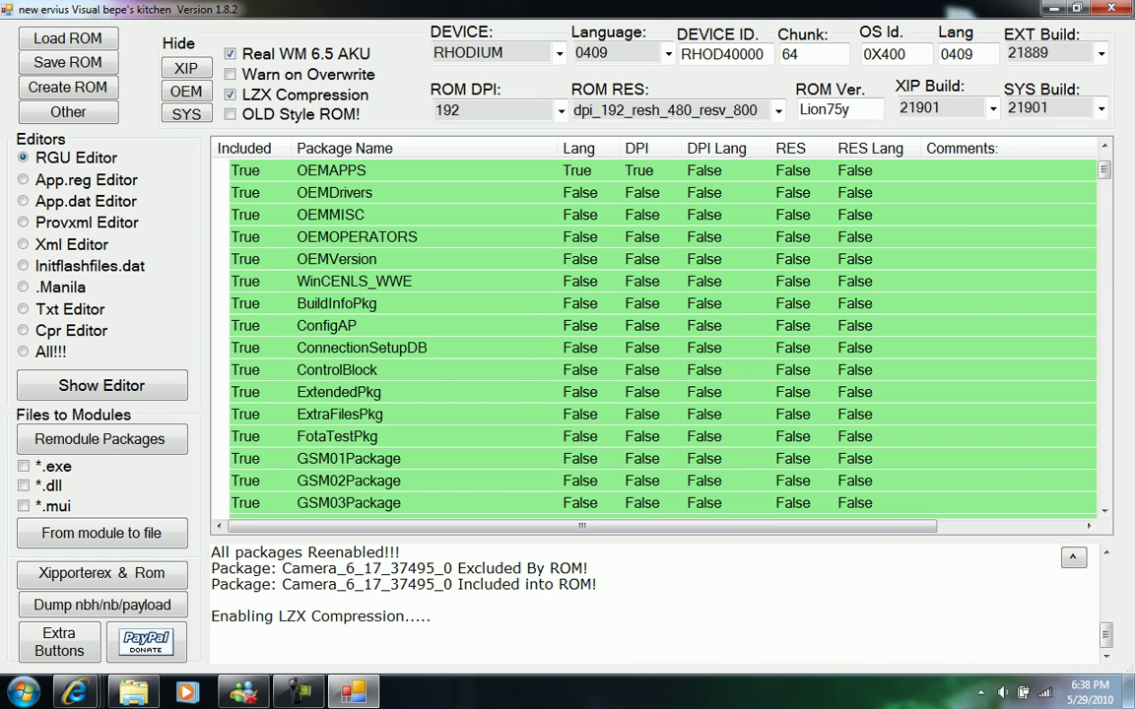
click(353, 281)
scroll(655, 335, up, 2)
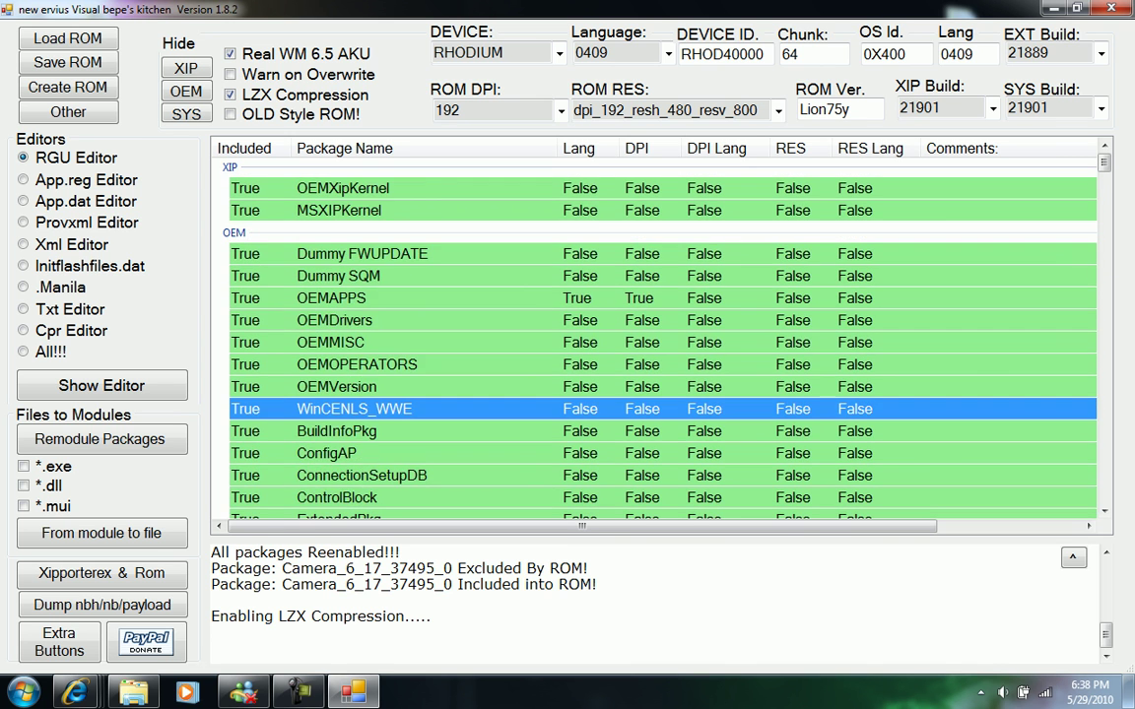
click(361, 253)
click(338, 276)
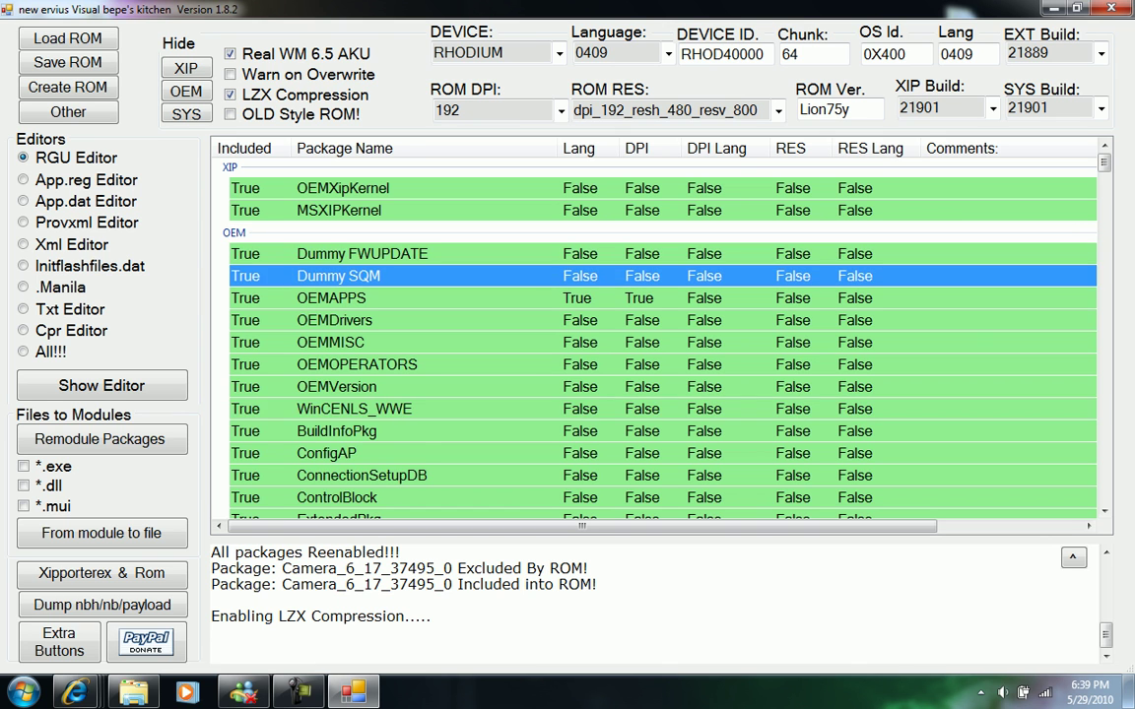
click(354, 409)
click(362, 253)
click(337, 276)
Check the device ID and chunk settings, and start creating the ROM.
drag(763, 55, 669, 54)
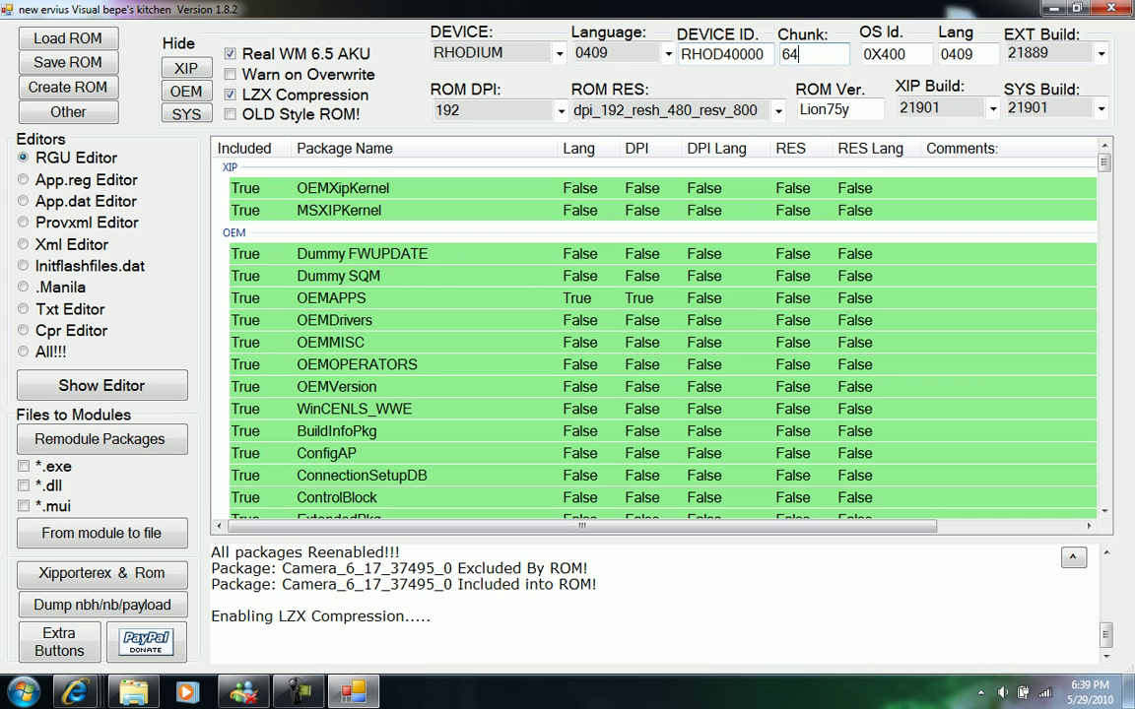
key(Tab)
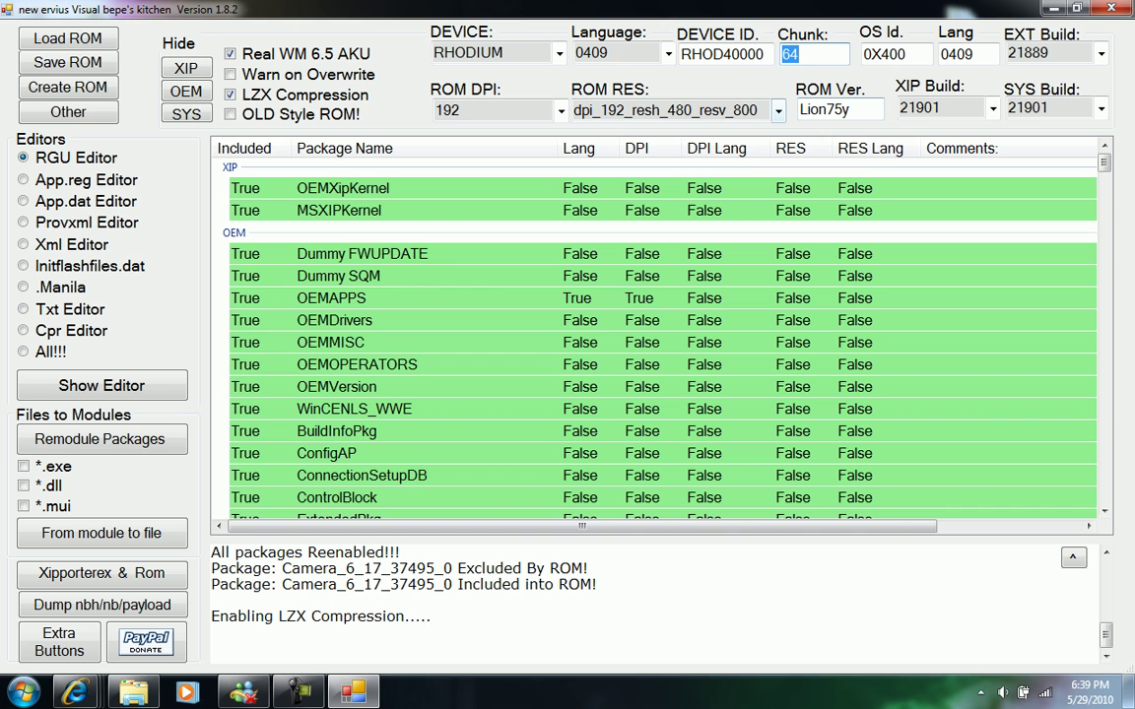
key(shift+Tab)
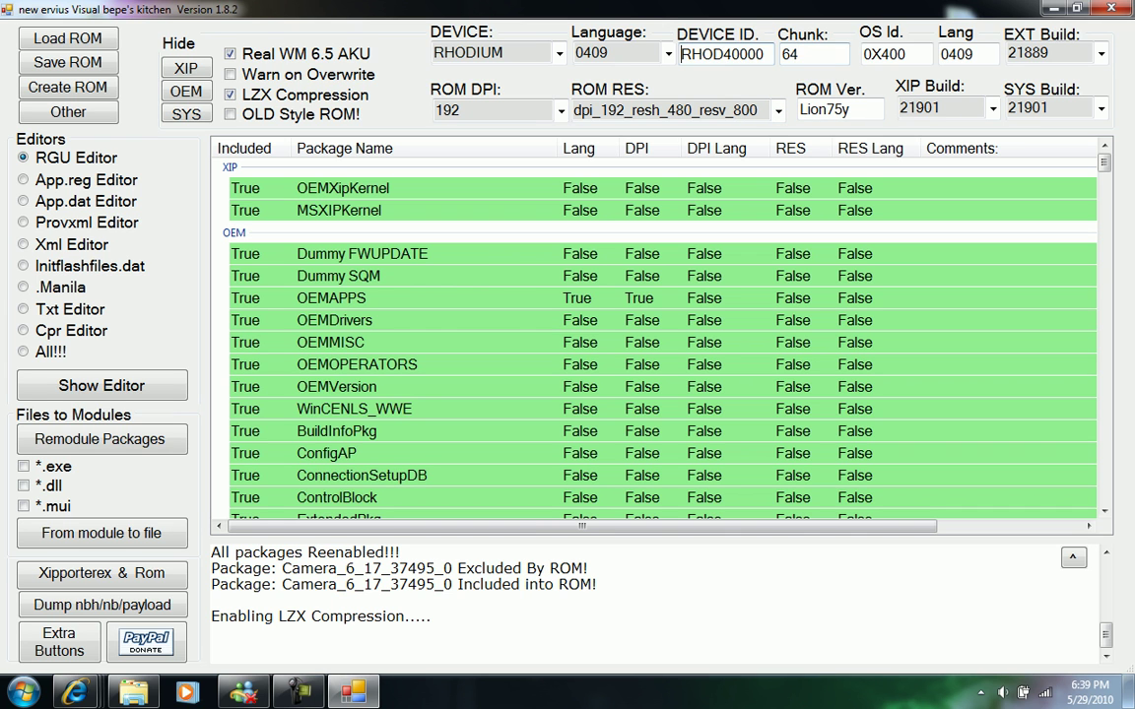
key(Tab)
double_click(722, 54)
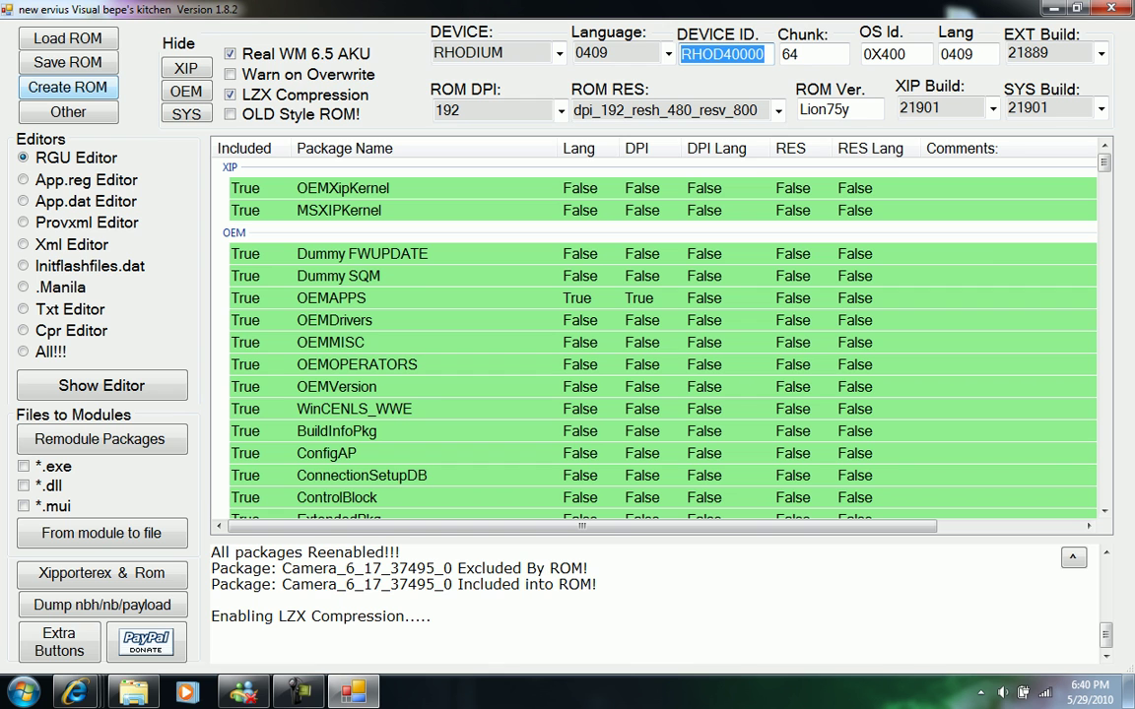
click(67, 87)
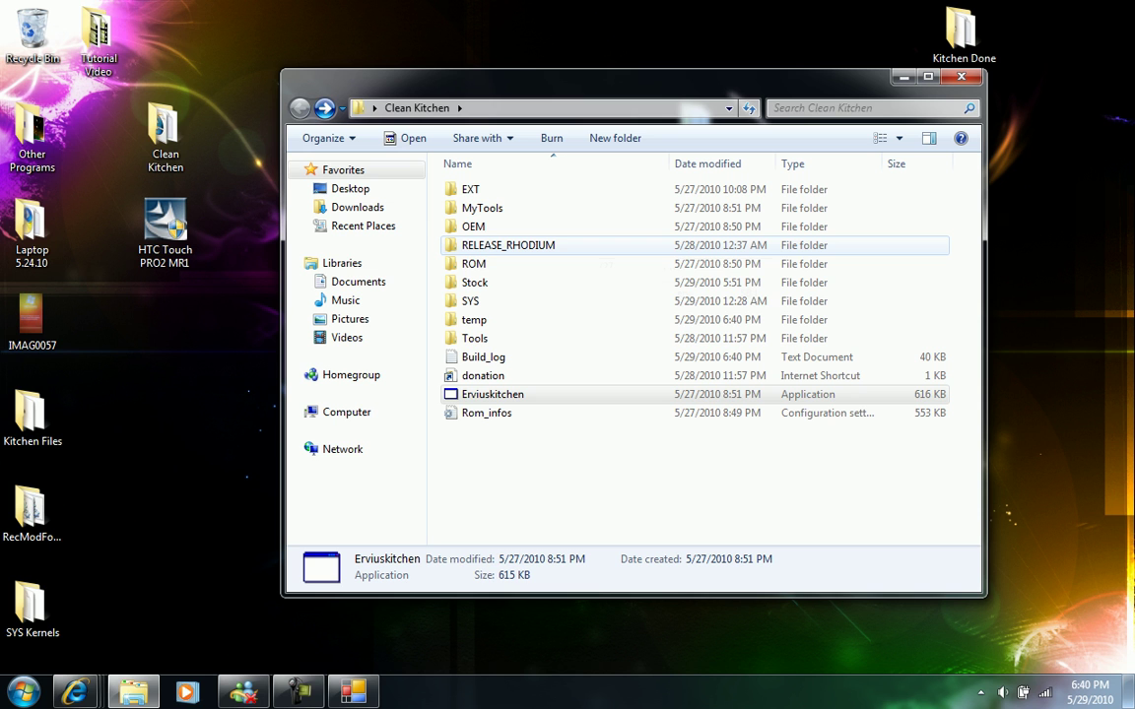
Look through the RELEASE_RHODIUM folder in Clean Kitchen and select the ruu_signed.nbh file.
click(523, 245)
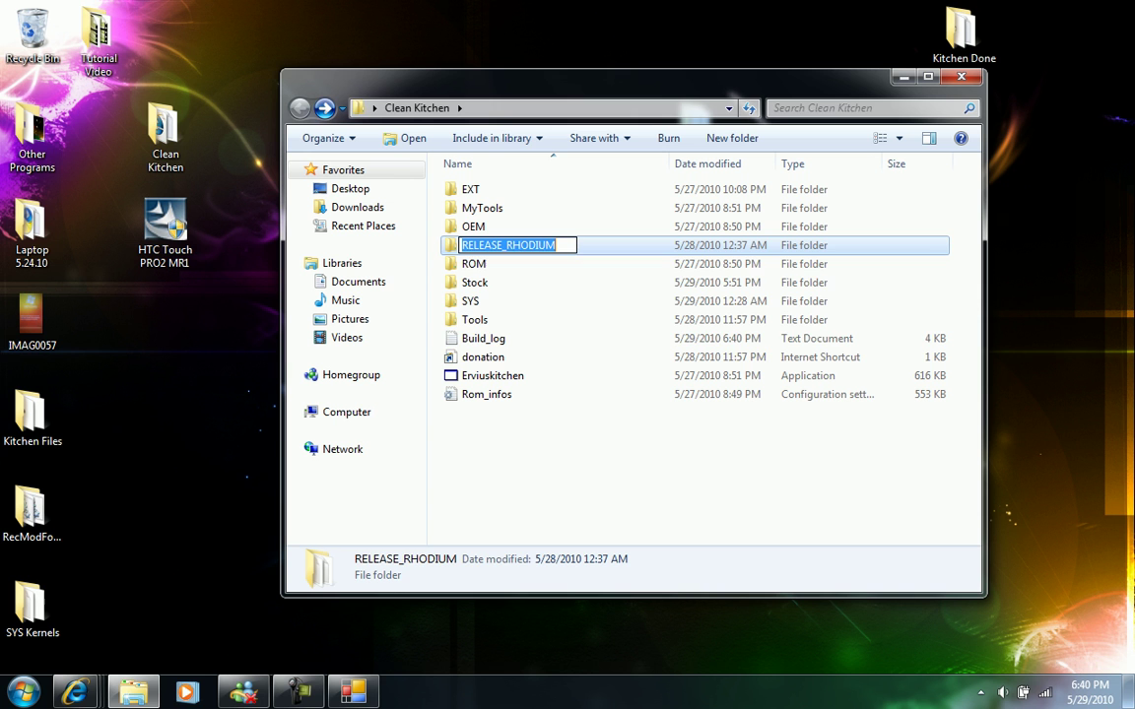
click(482, 337)
click(507, 246)
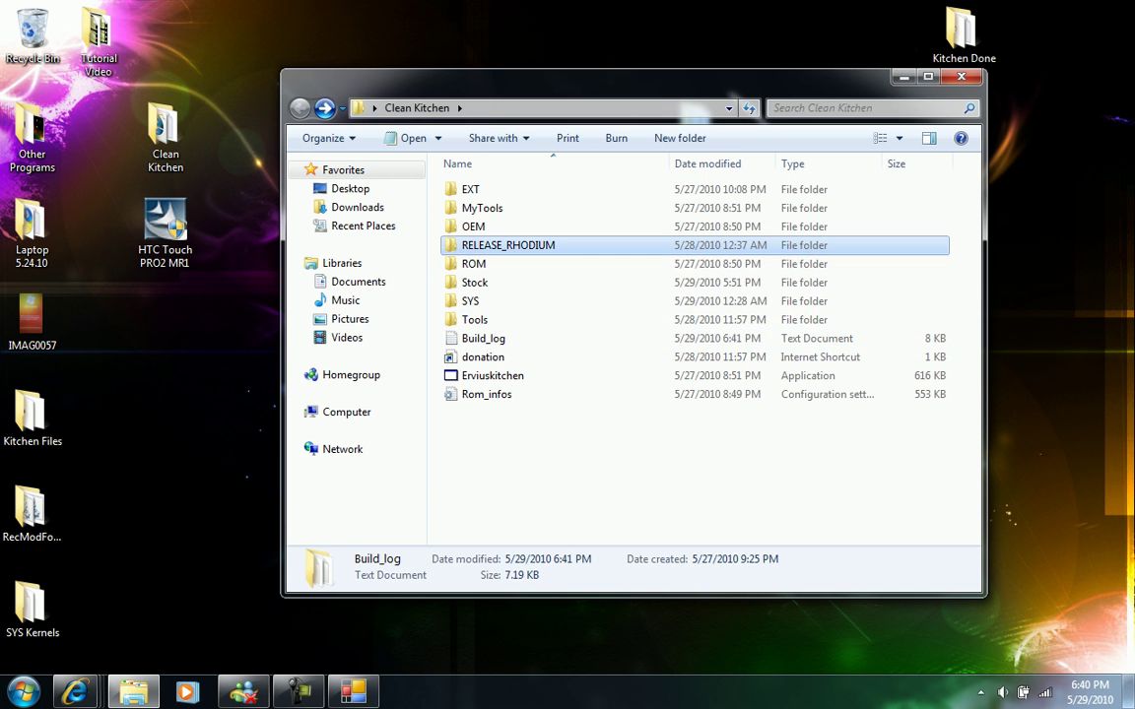
double_click(507, 245)
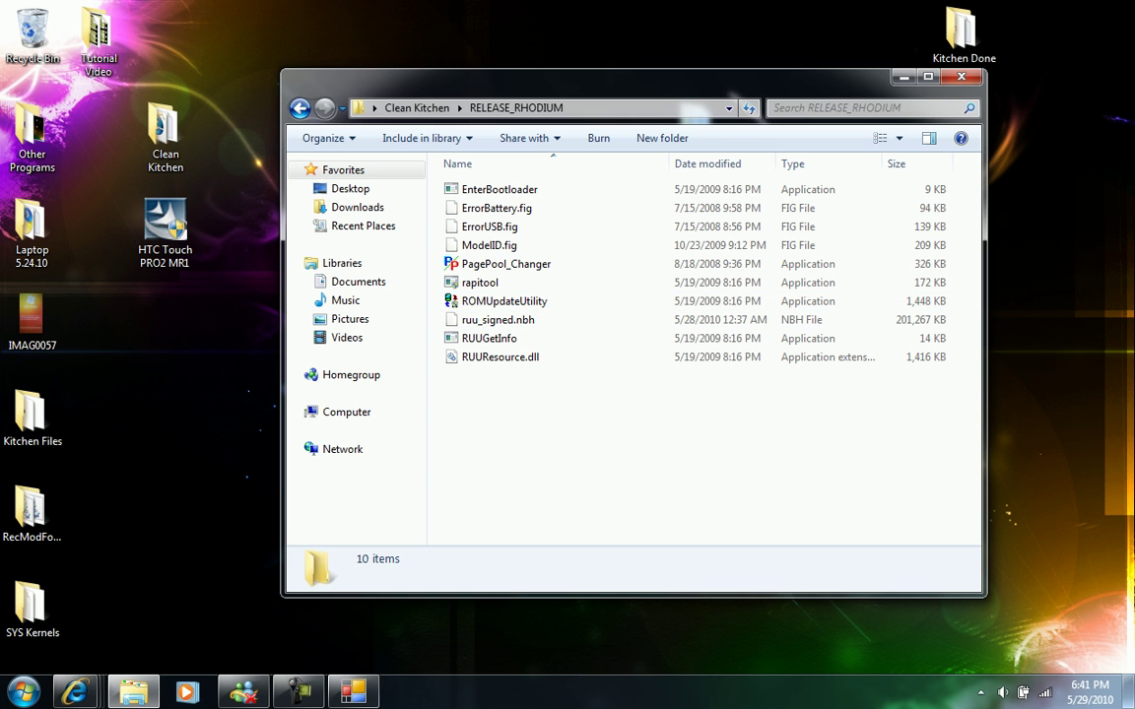
click(299, 108)
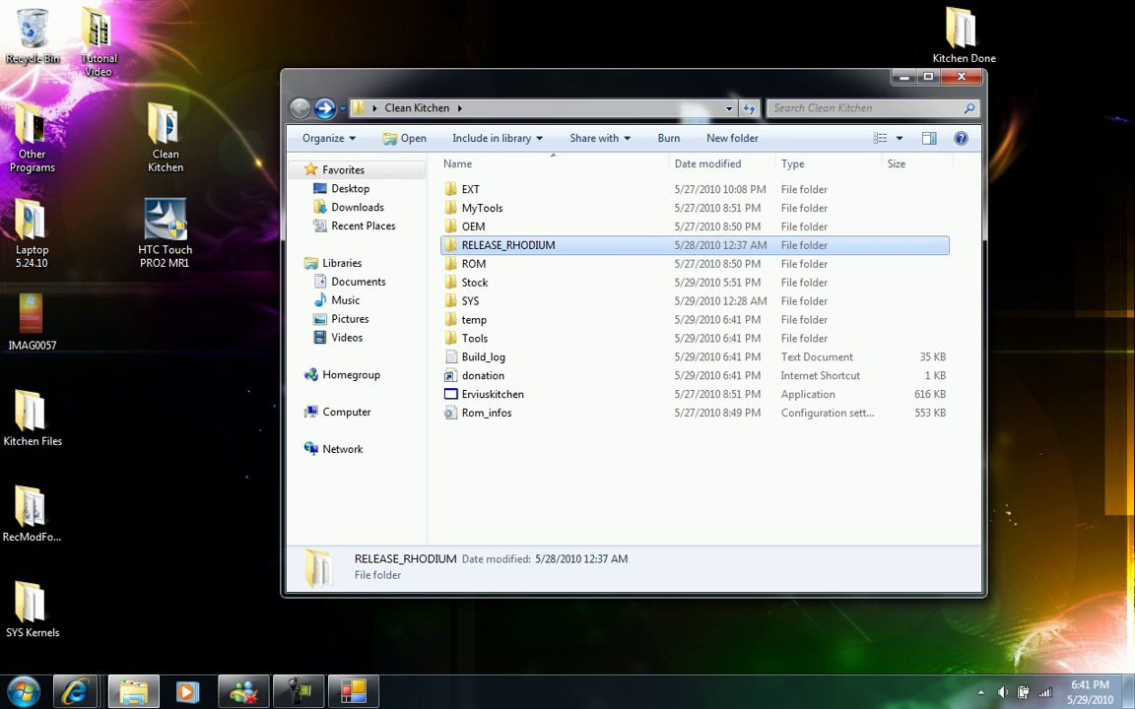
double_click(498, 246)
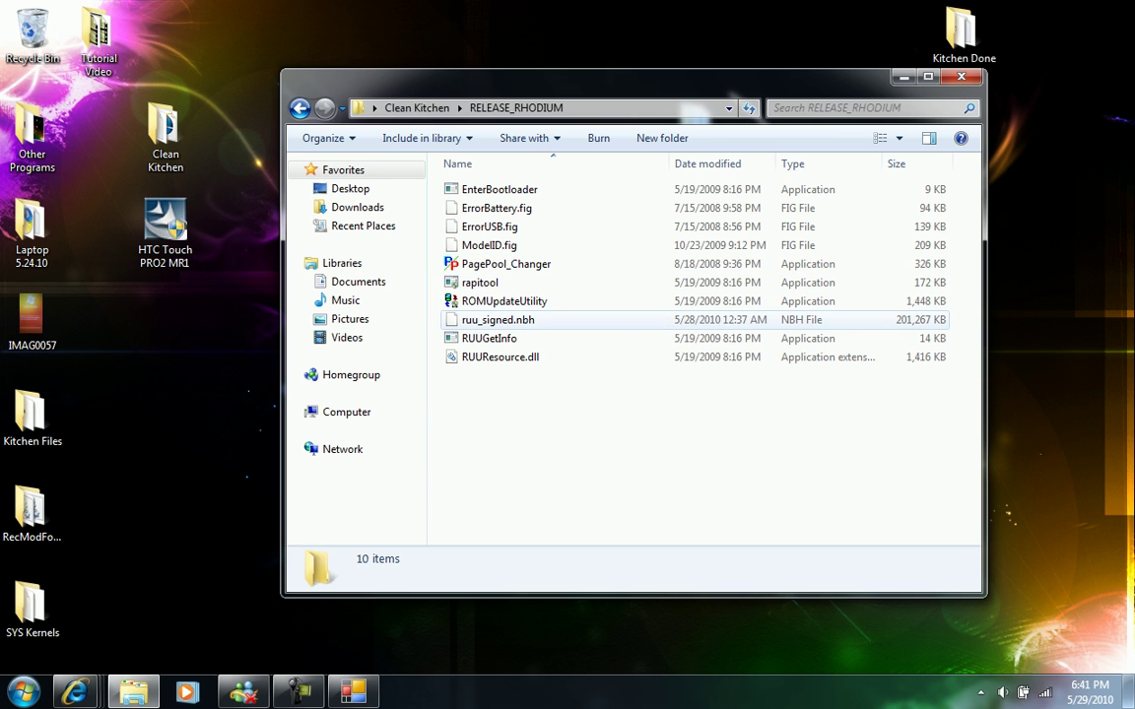
click(497, 320)
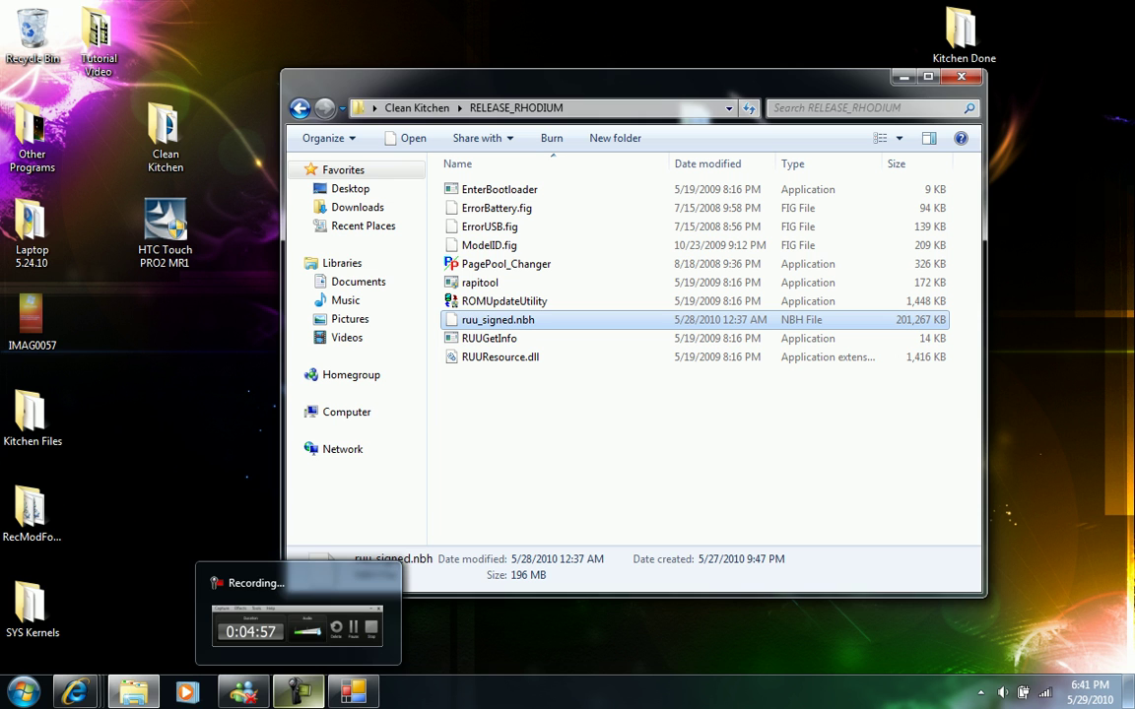
click(298, 693)
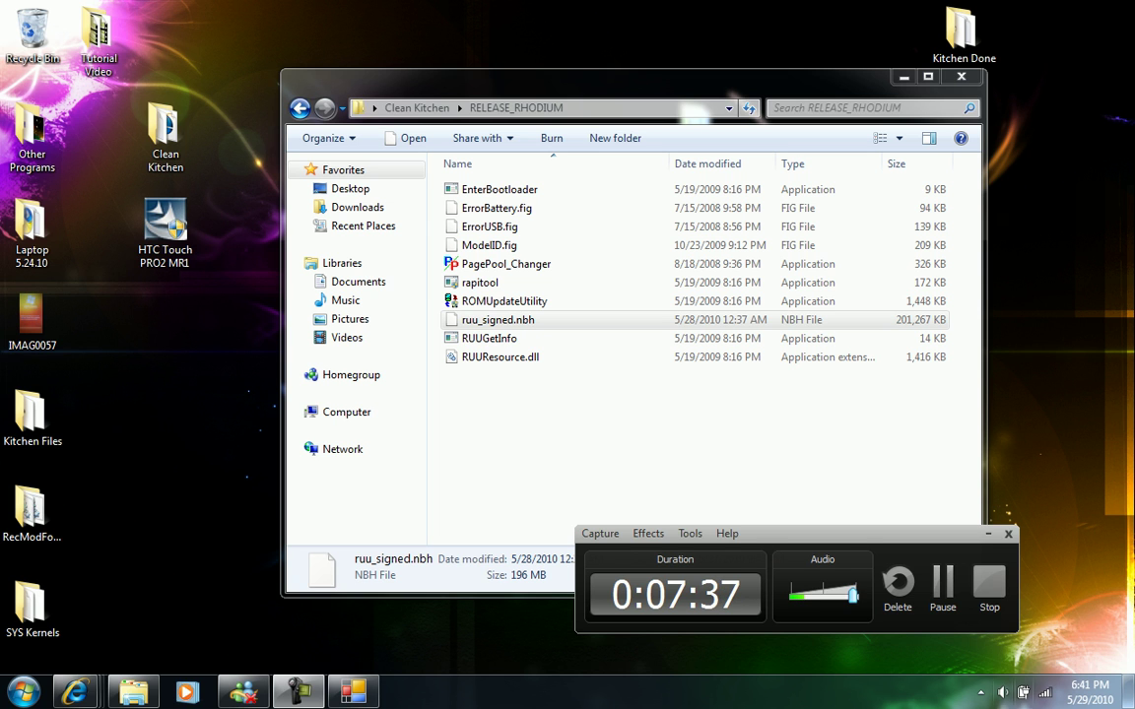
click(1002, 692)
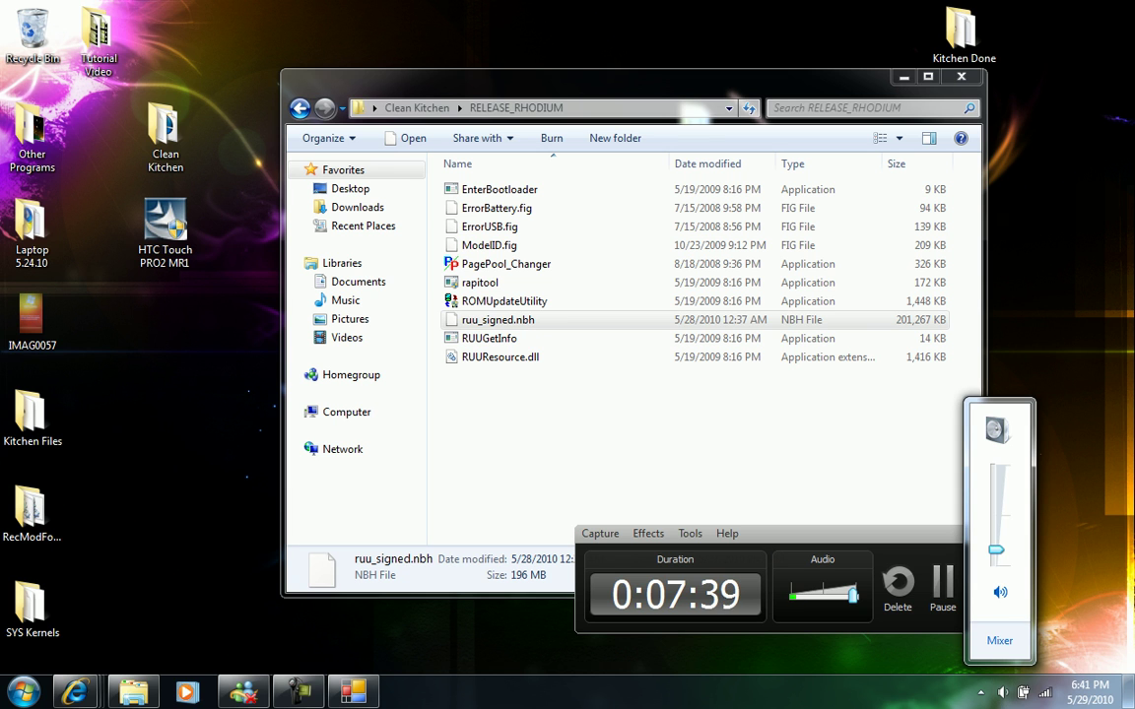
key(Escape)
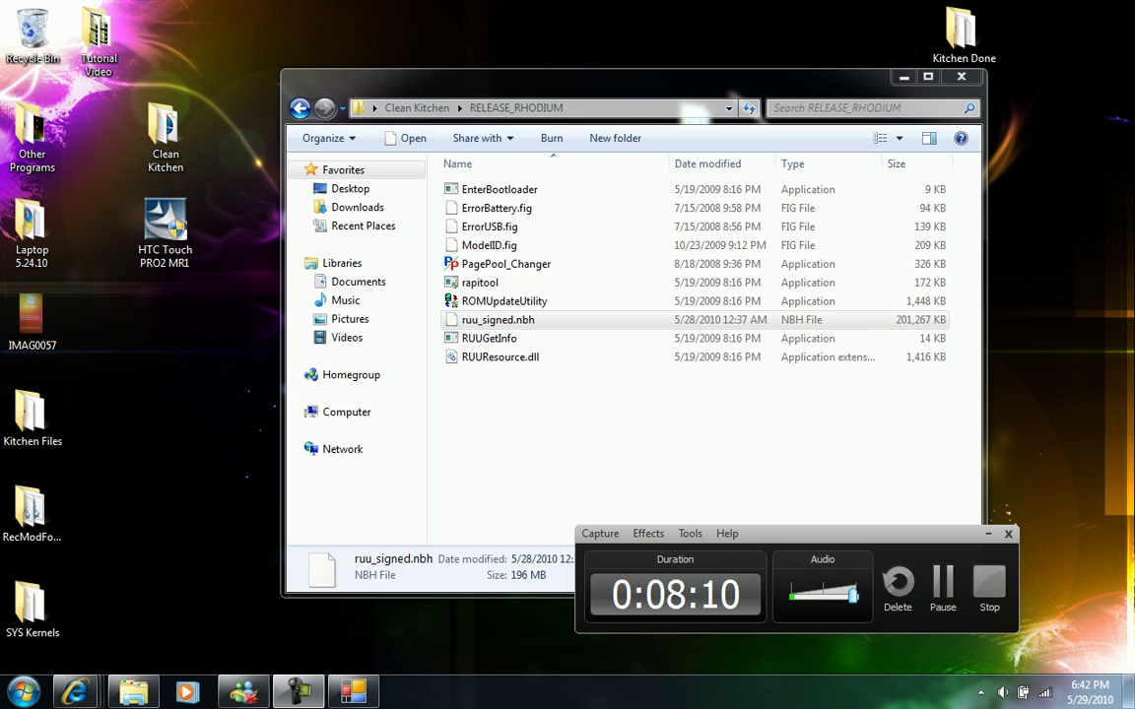
drag(857, 533, 810, 533)
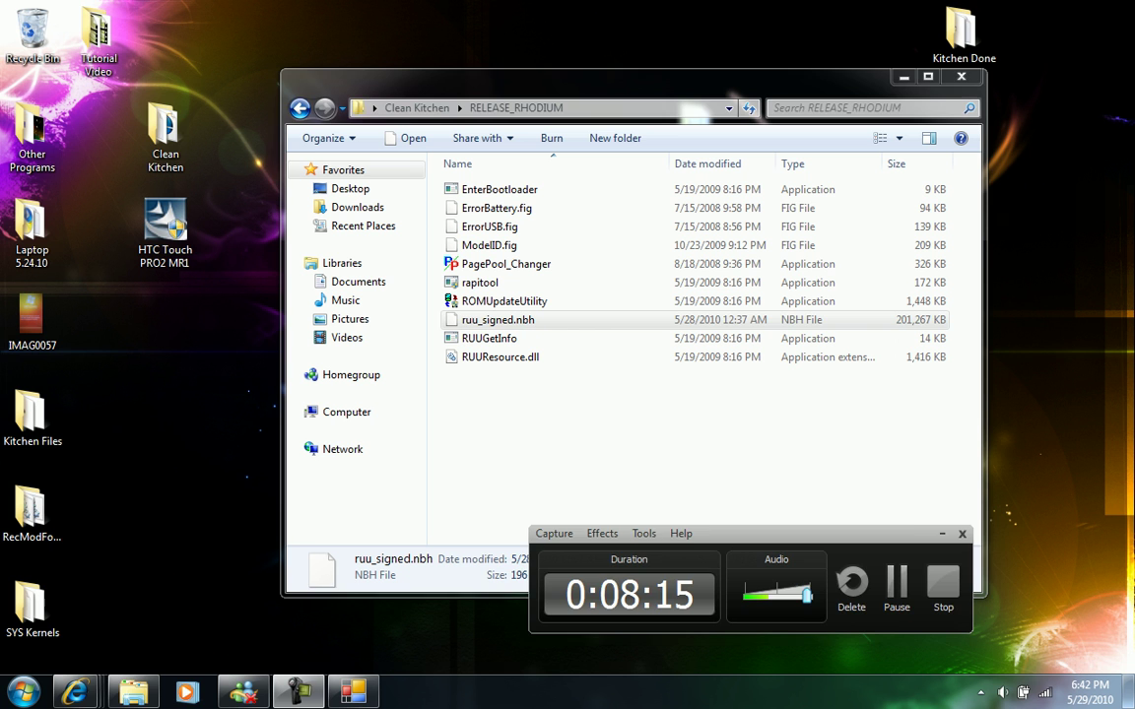
click(941, 533)
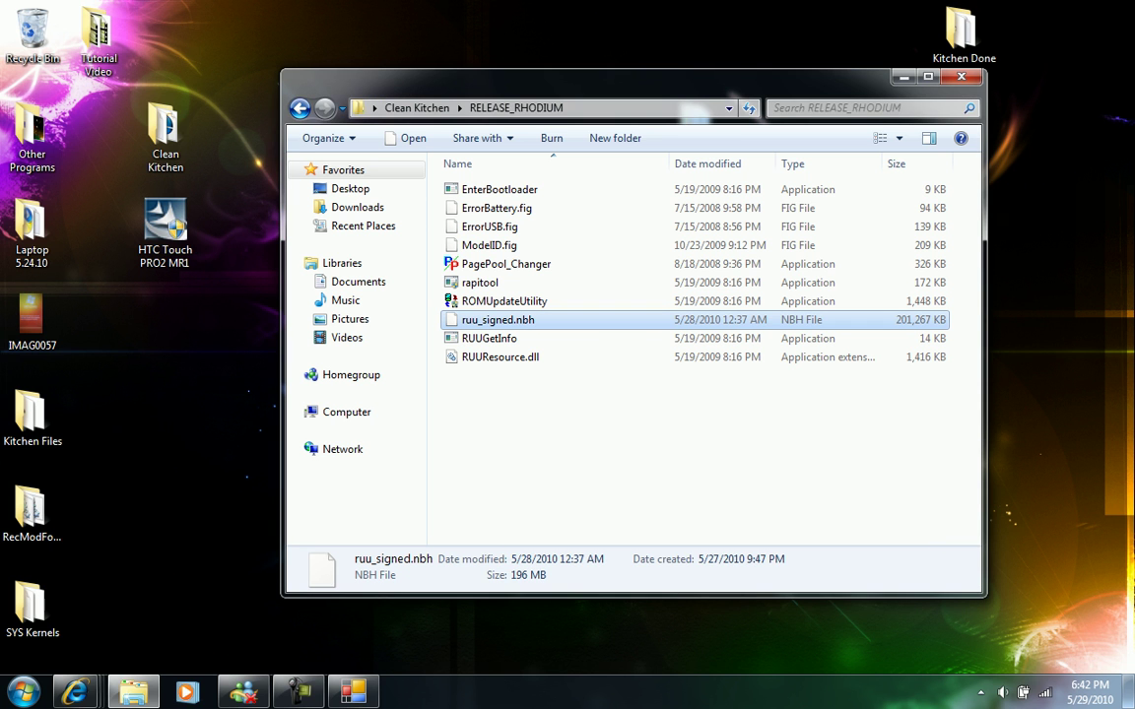
Switch to the Internet Explorer window showing the xda-developers home page.
click(75, 693)
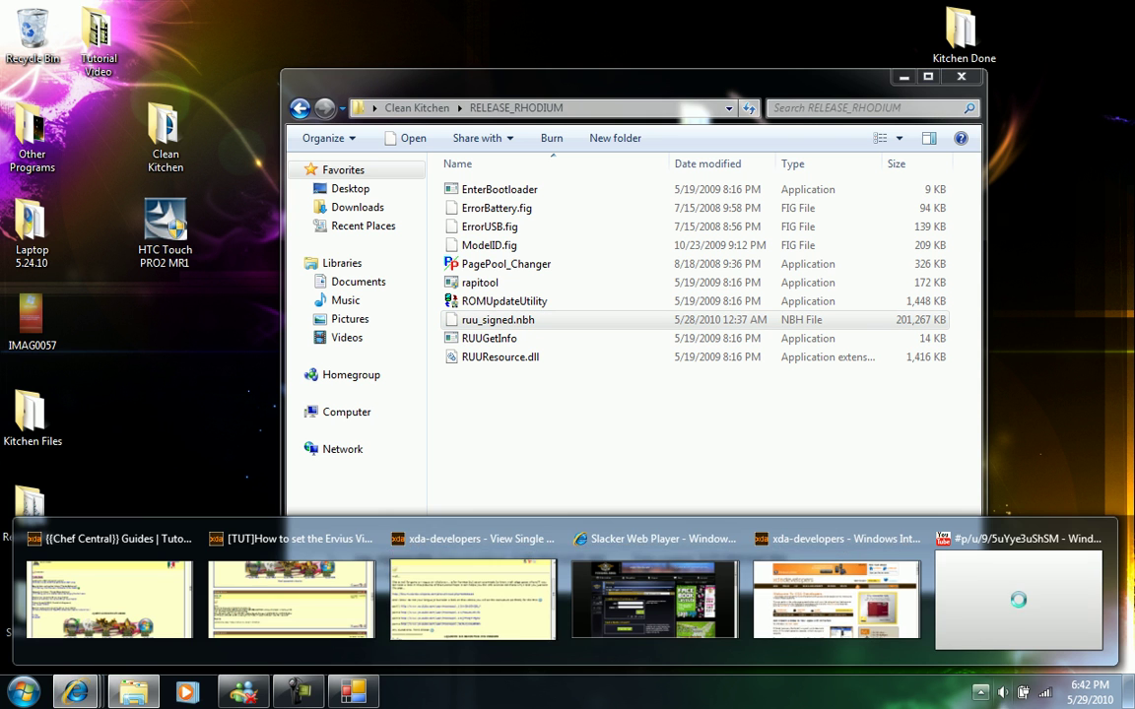
click(836, 598)
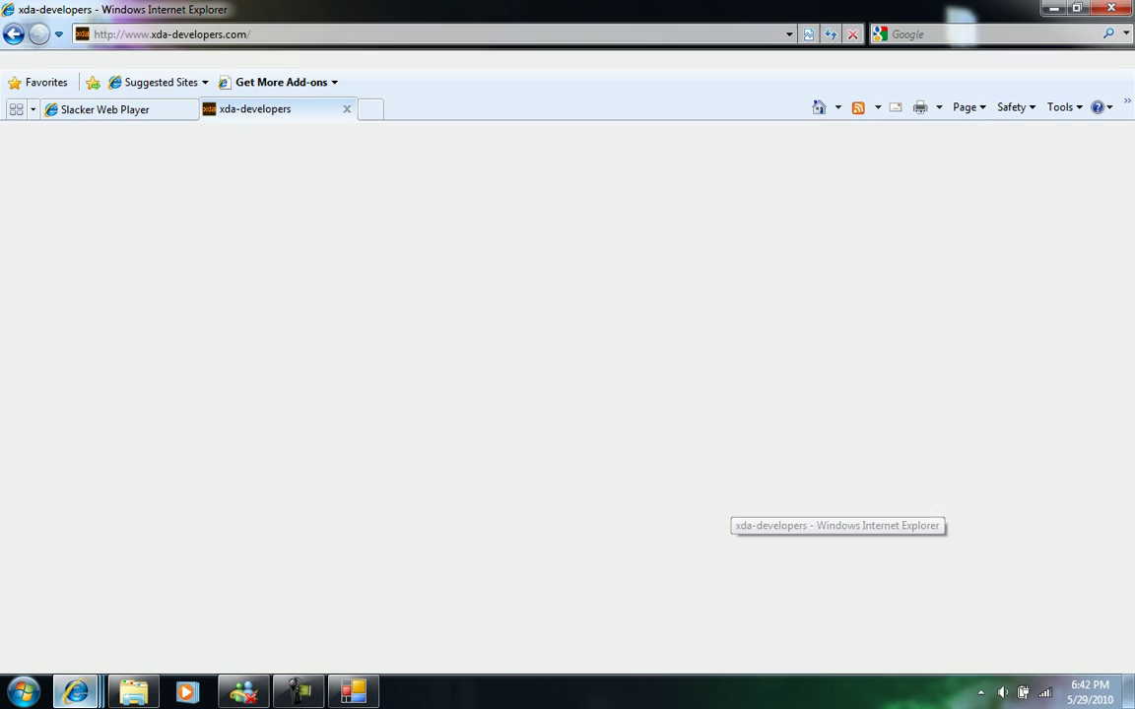